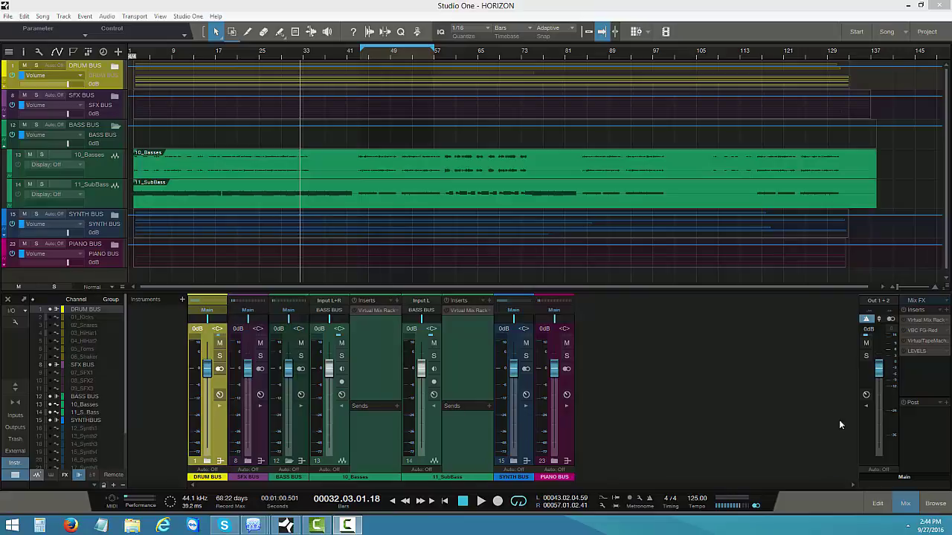
Step: Return the playhead to the song start and set the loop range from bar 2 to about bar 24
left_click_drag(898, 291, 897, 293)
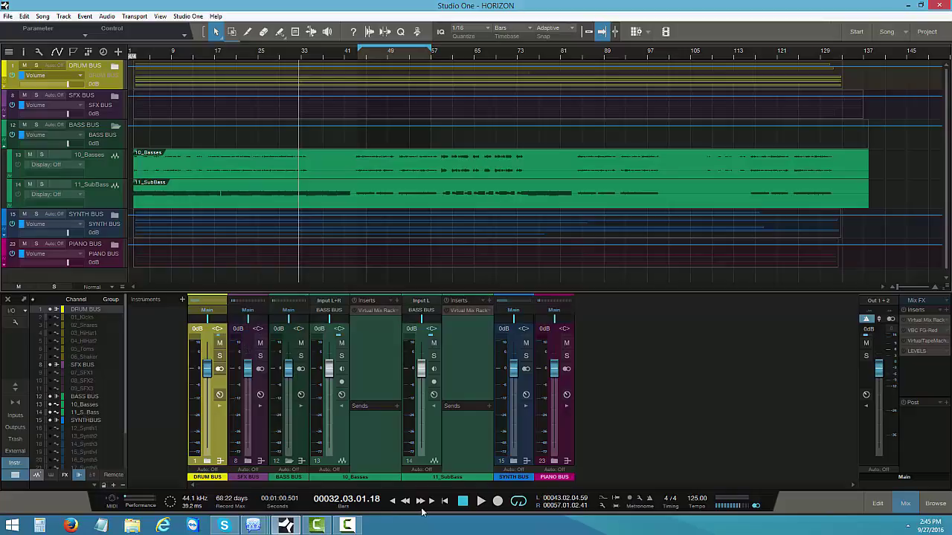
left_click(392, 503)
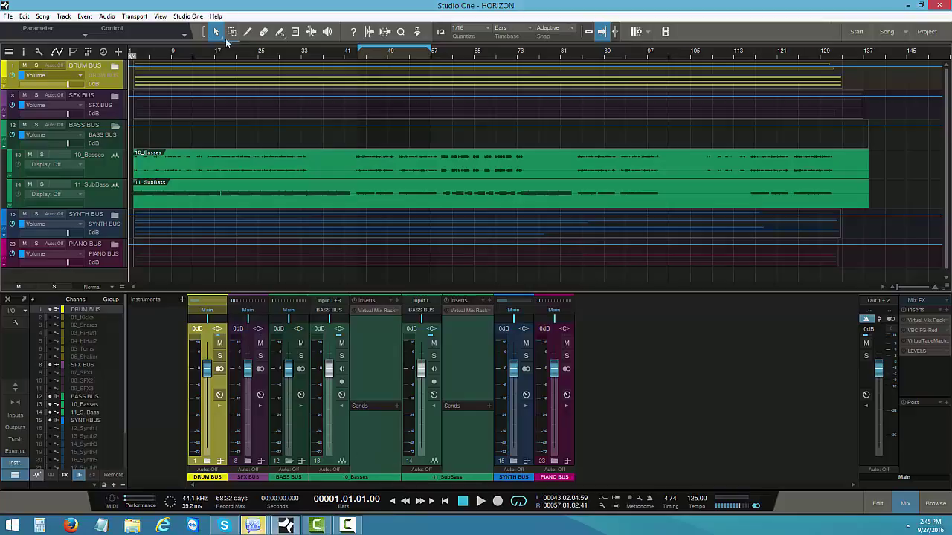
left_click_drag(136, 43, 262, 43)
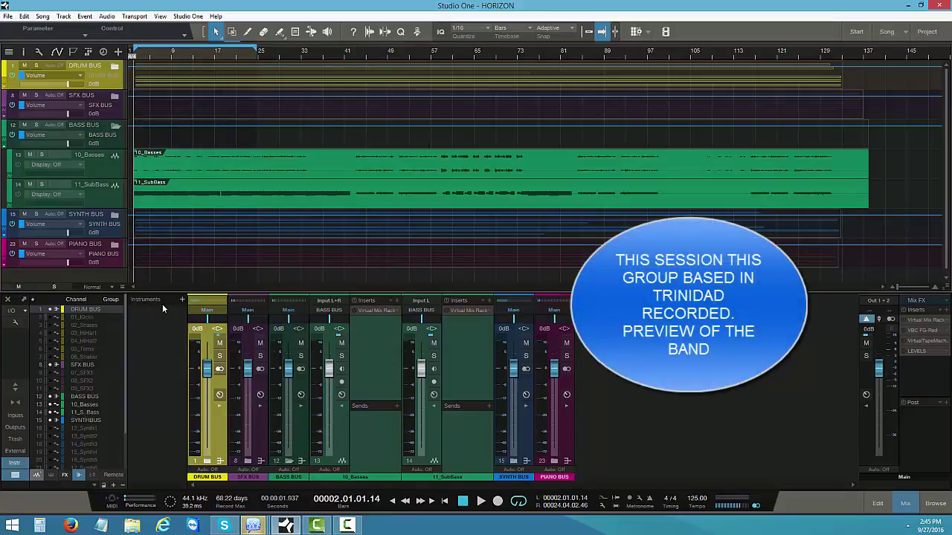
Step: Collapse the BASS BUS folder in the mixer and select the SYNTH BUS channel
left_click(254, 443)
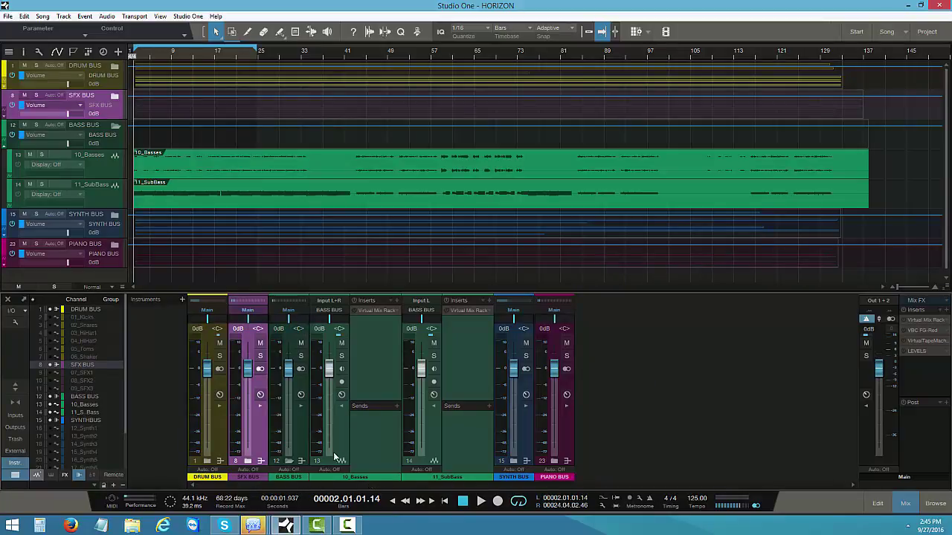
left_click(301, 460)
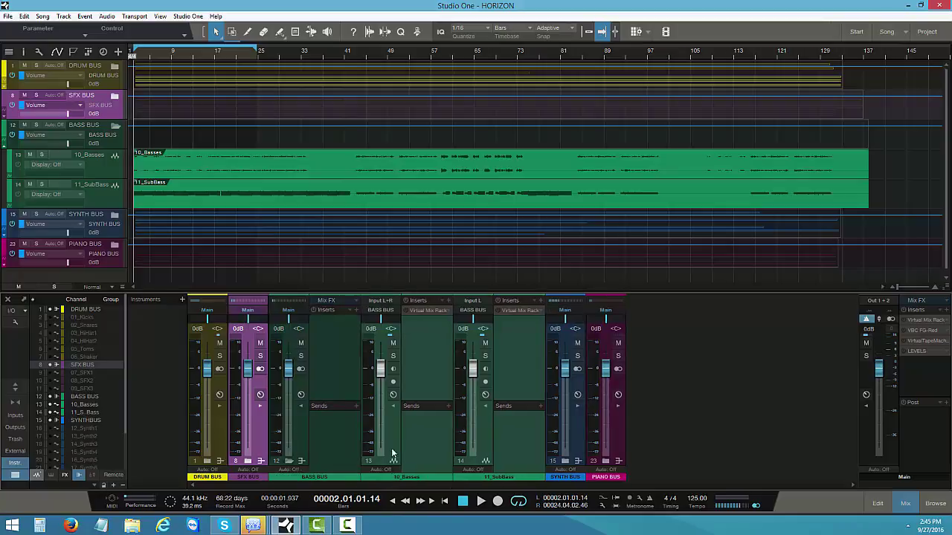
left_click(288, 461)
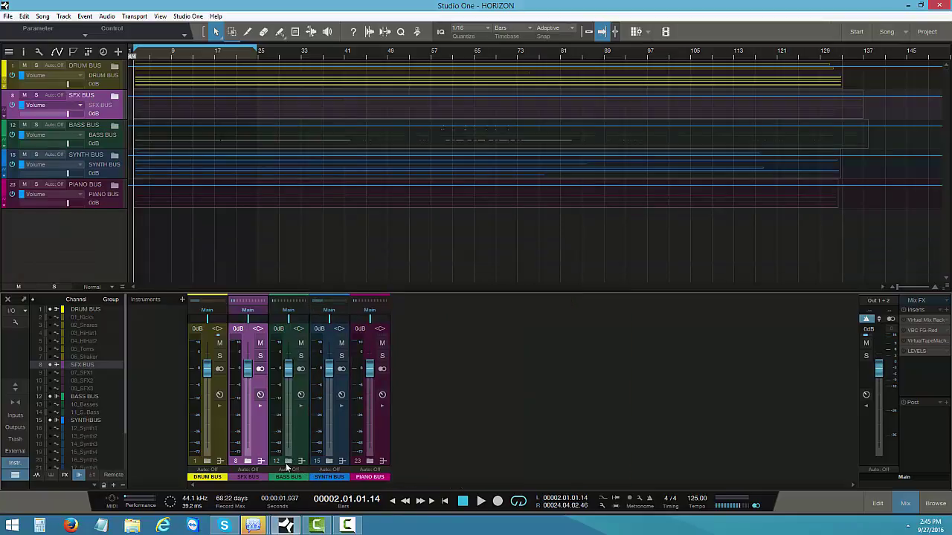
left_click(330, 477)
left_click(368, 482)
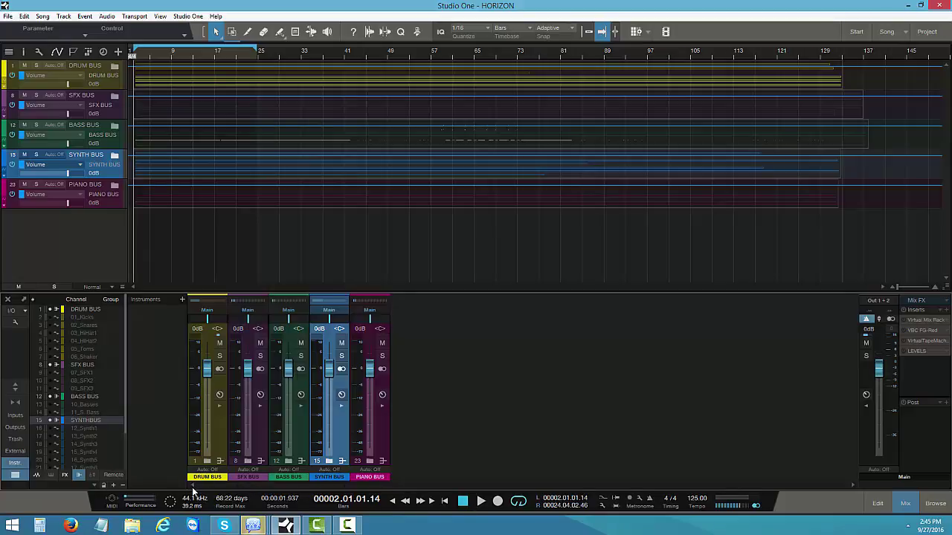
Step: Expand the insert sections of the SFX BUS and DRUM BUS channels and open the DRUM BUS folder
left_click(260, 405)
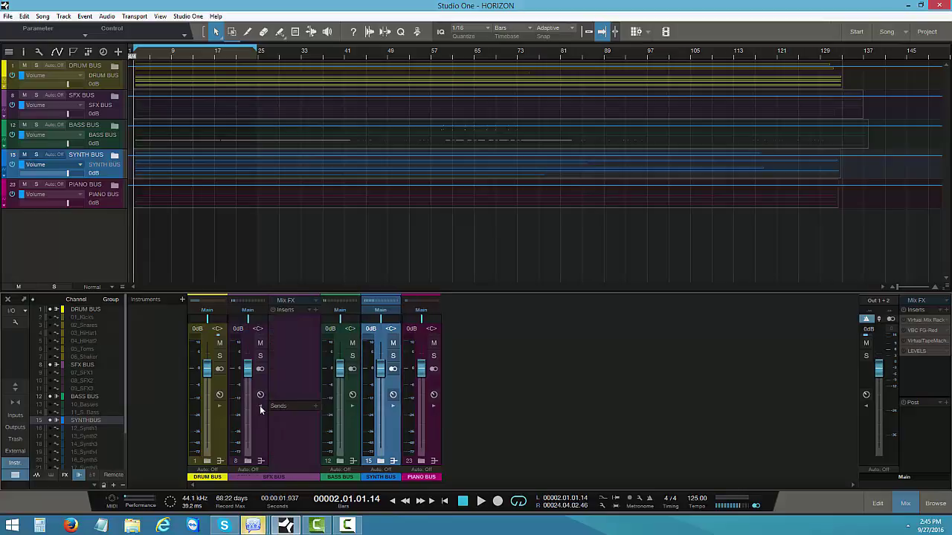
left_click(218, 411)
left_click(219, 406)
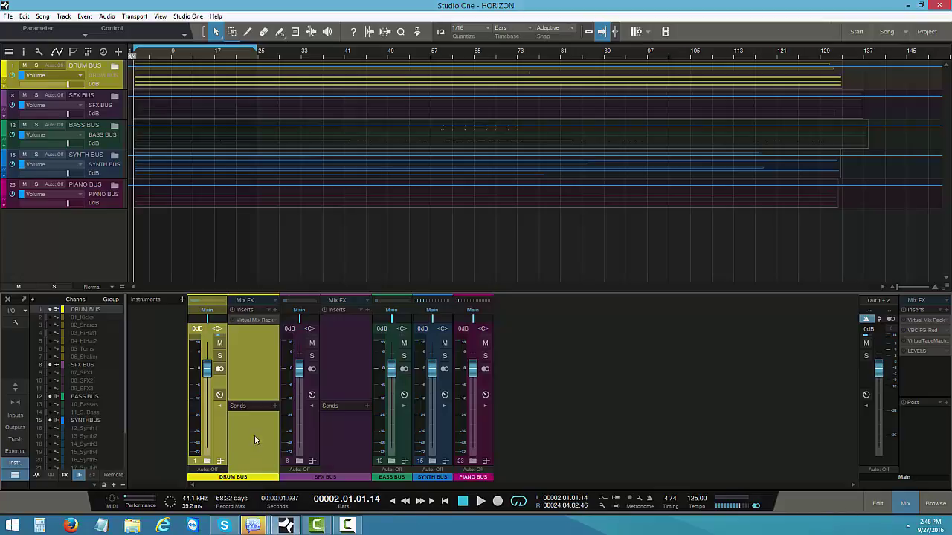
left_click(206, 461)
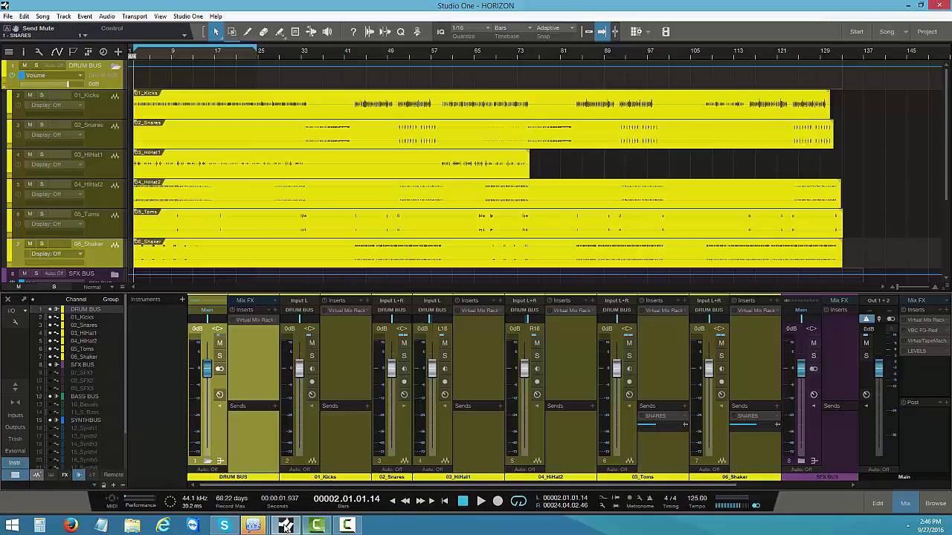
Step: Play the song and collapse the insert sections of the DRUM BUS, Kicks, HiHat1, HiHat2 and Toms channels, expanding the one for Snares
mouse_move(320, 526)
left_click(479, 503)
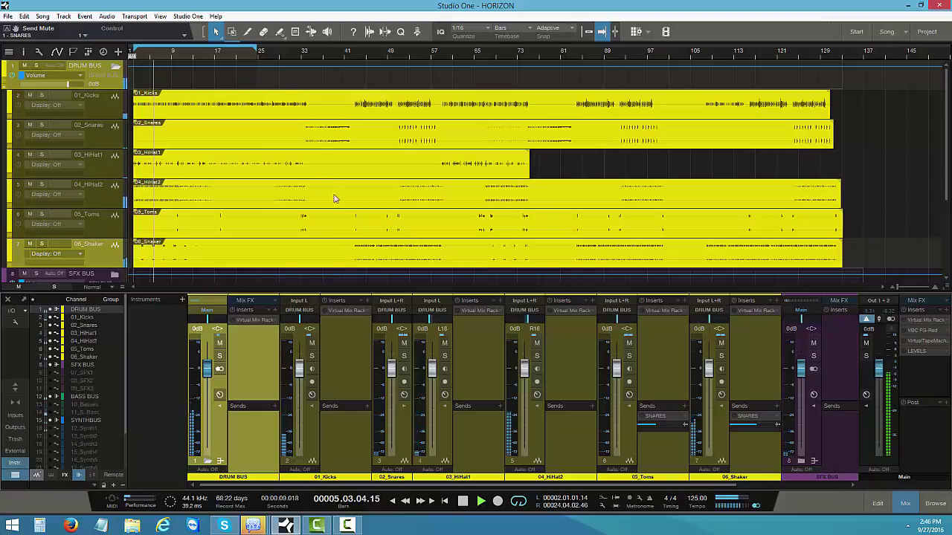
left_click(252, 369)
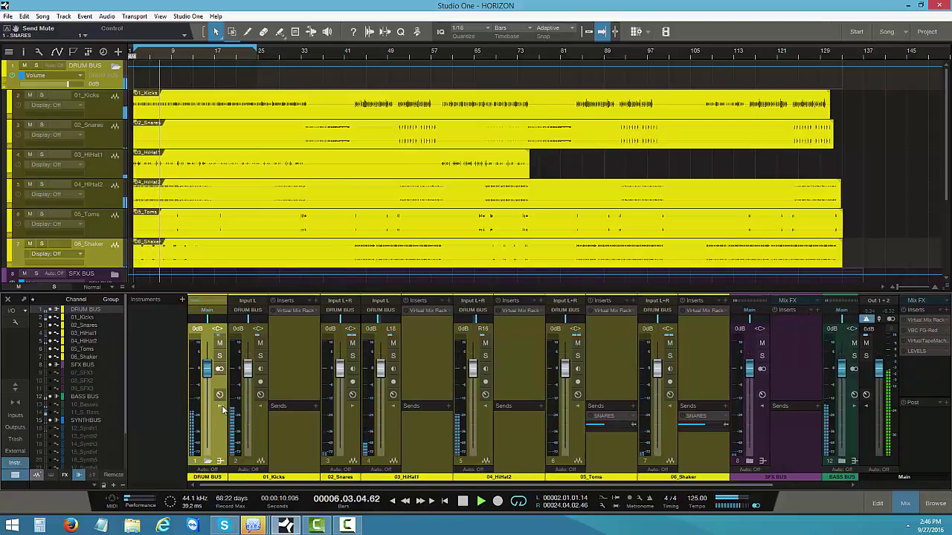
left_click(259, 408)
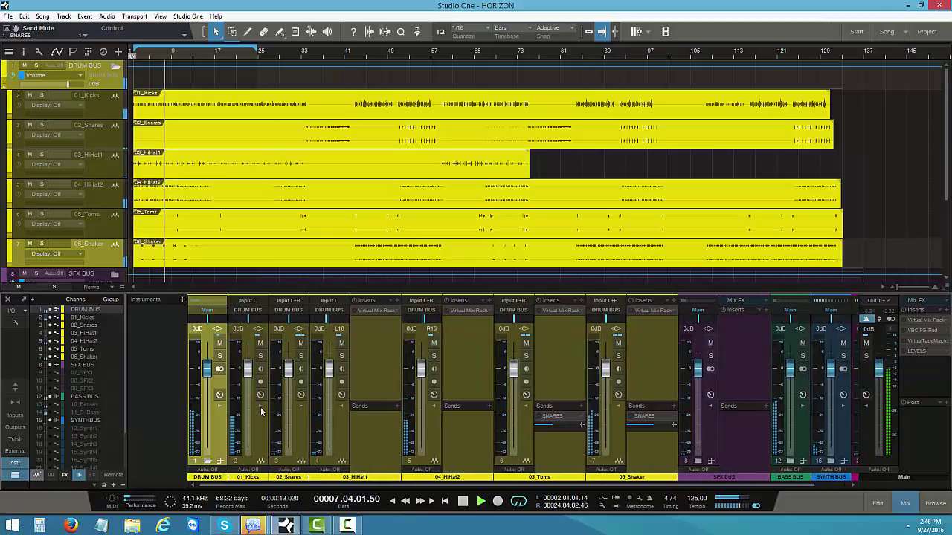
left_click(300, 407)
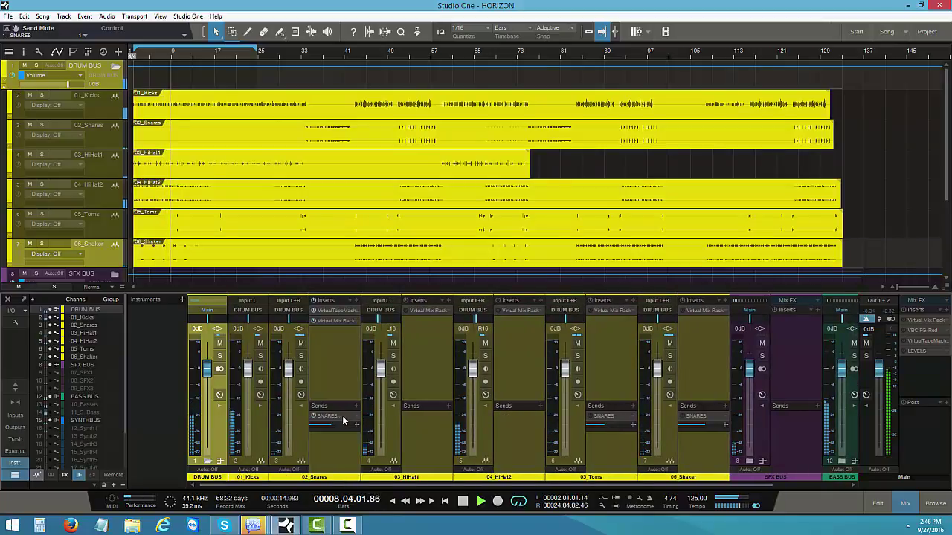
left_click(393, 408)
left_click(393, 408)
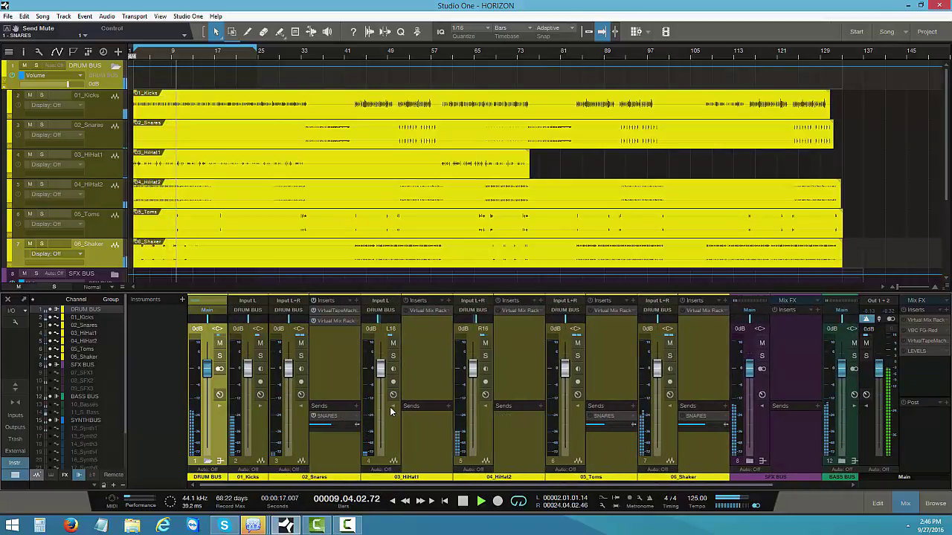
left_click(393, 408)
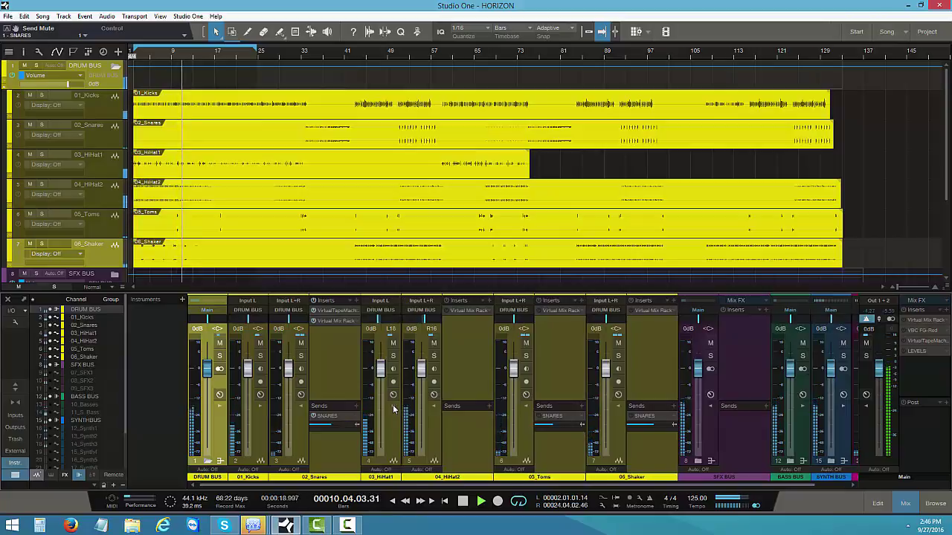
left_click(391, 408)
left_click(391, 408)
left_click(433, 408)
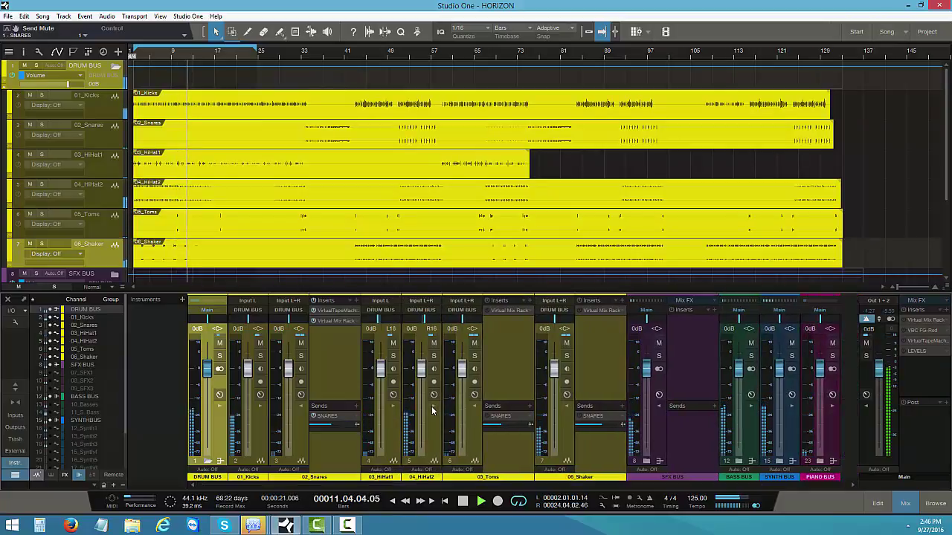
left_click(474, 408)
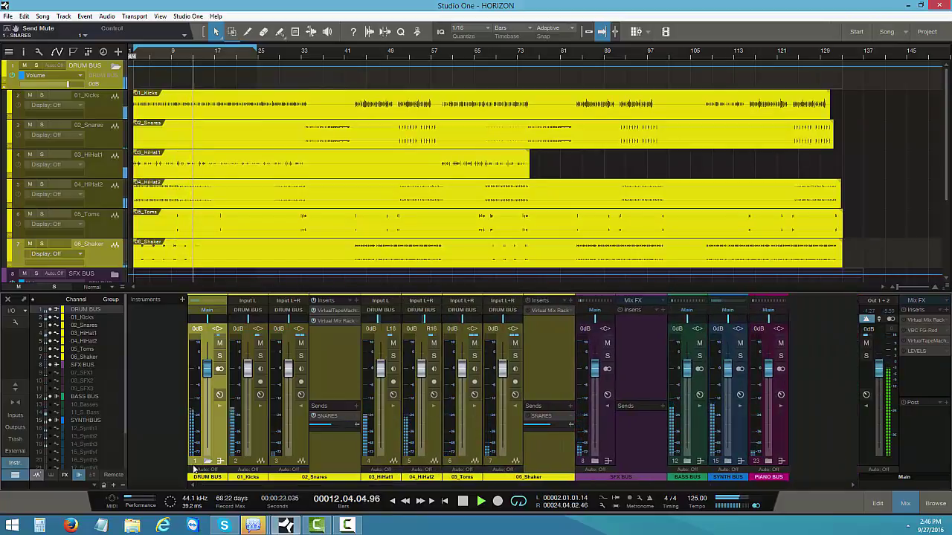
Step: Close the DRUM BUS folder, collapse the SFX BUS insert section and stop playback
left_click(208, 462)
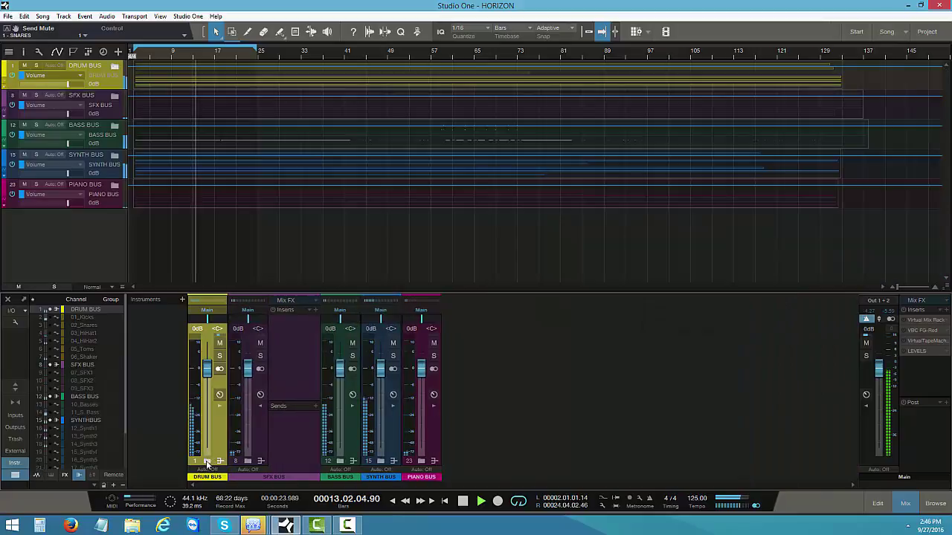
left_click(260, 407)
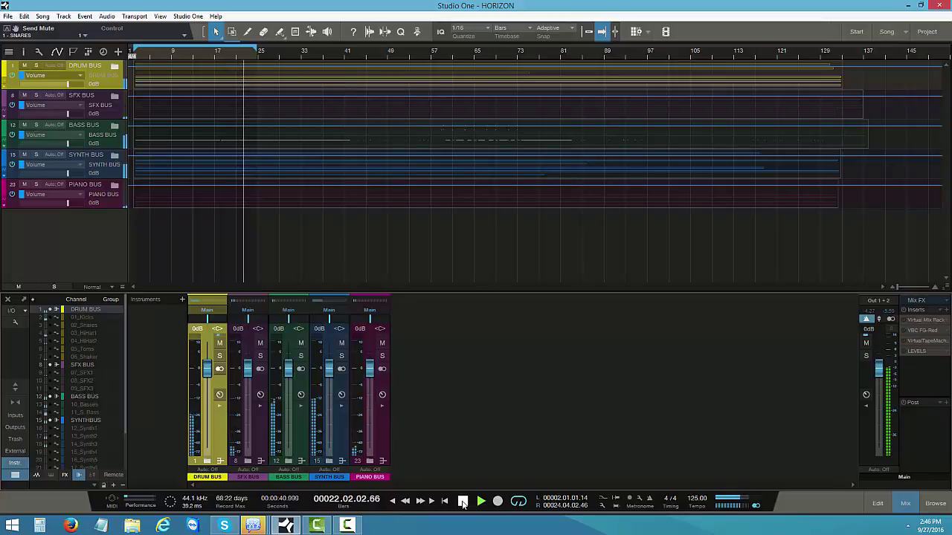
left_click(462, 502)
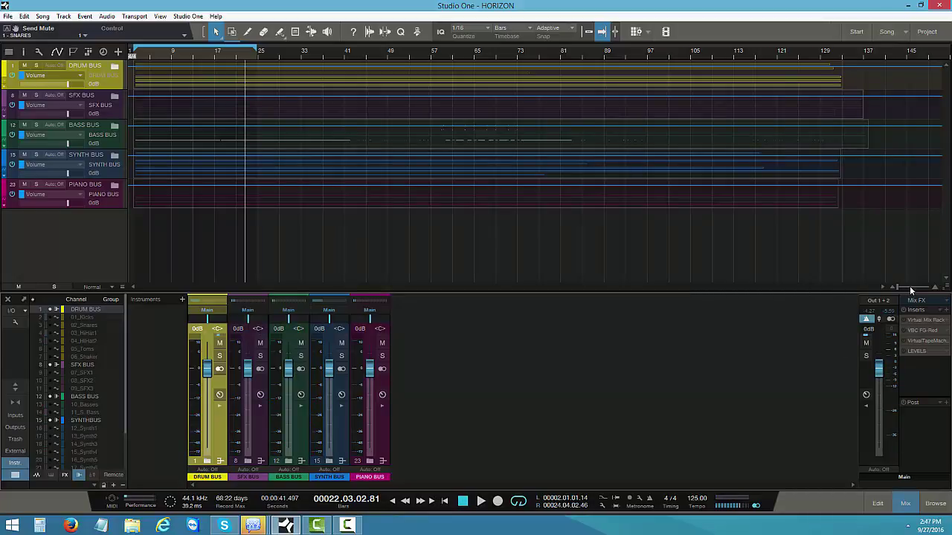
Step: Open the Virtual Mix Rack insert on the Main output, review its Trimmer and Virtual MixBuss modules, and activate it
left_click_drag(896, 287, 901, 287)
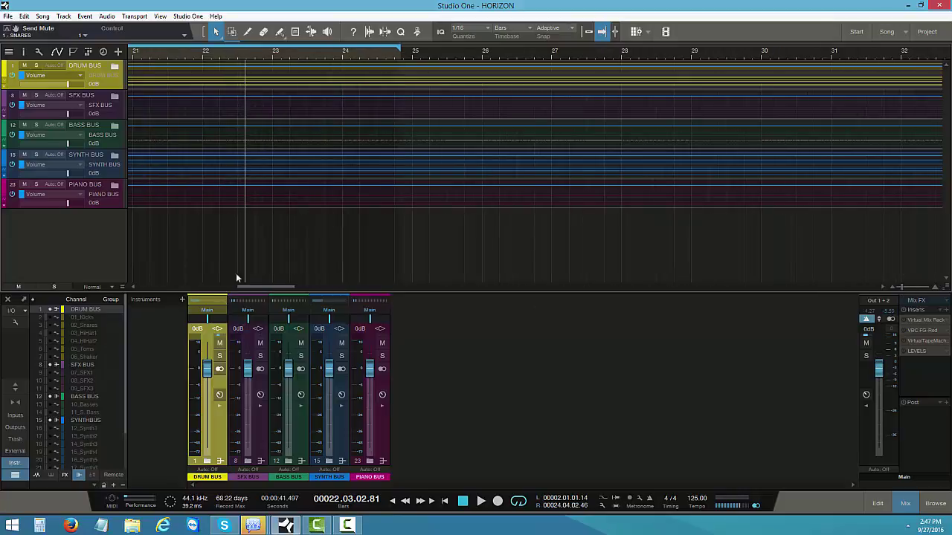
left_click_drag(251, 288, 138, 288)
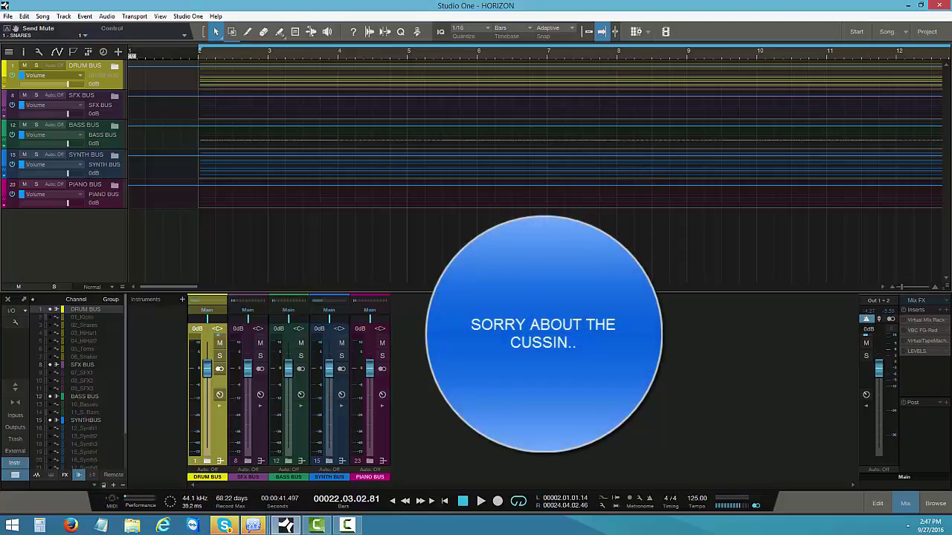
left_click(922, 320)
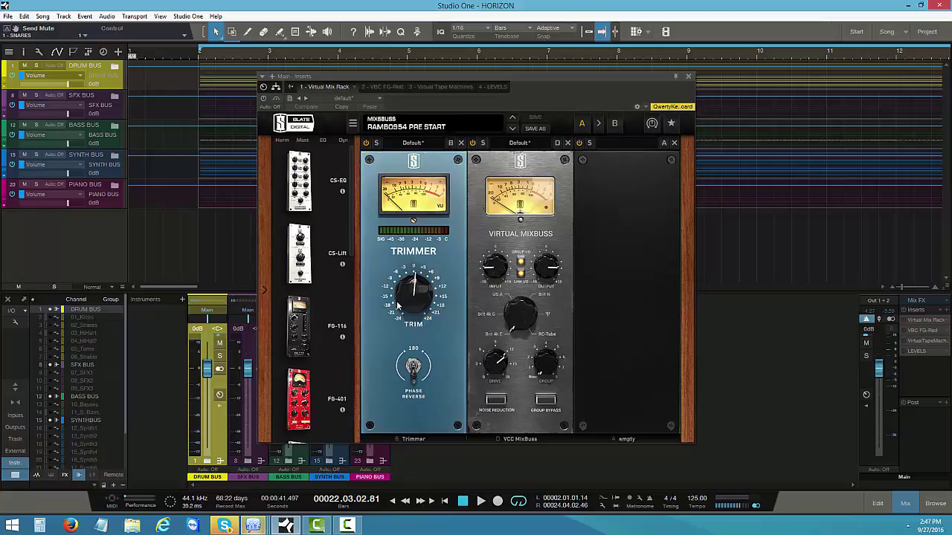
mouse_move(395, 292)
left_click_drag(493, 264, 487, 273)
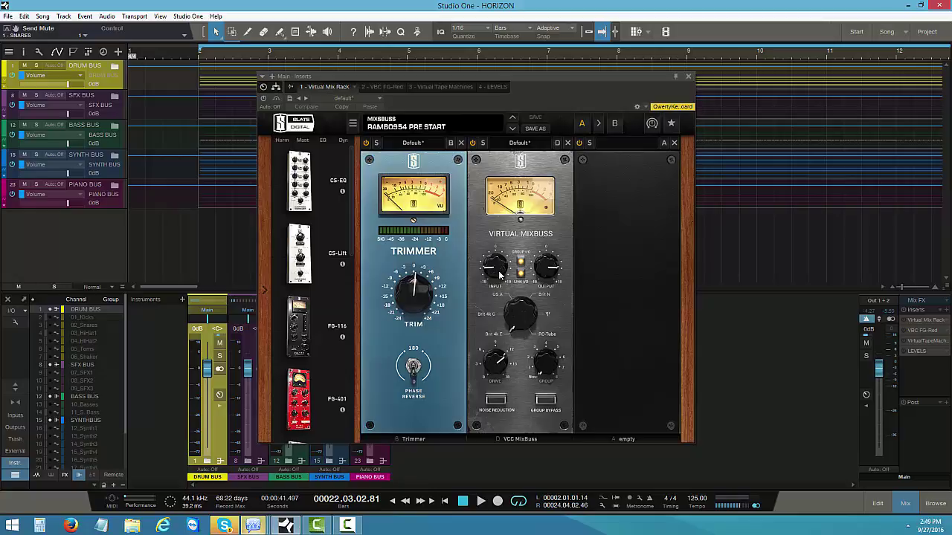
Step: Audition the mix briefly and activate the VBC FG-Red and Virtual Tape Machines inserts on the Main output
left_click(389, 87)
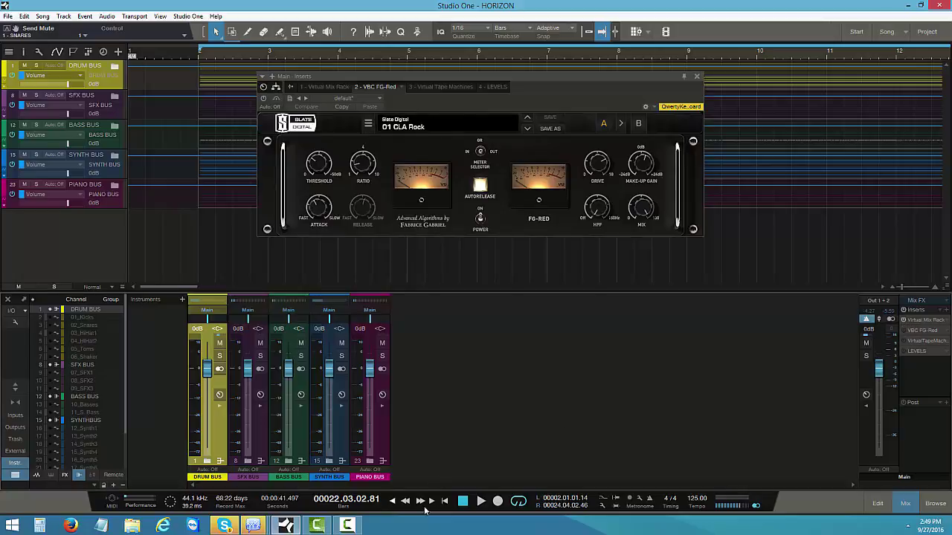
left_click(480, 502)
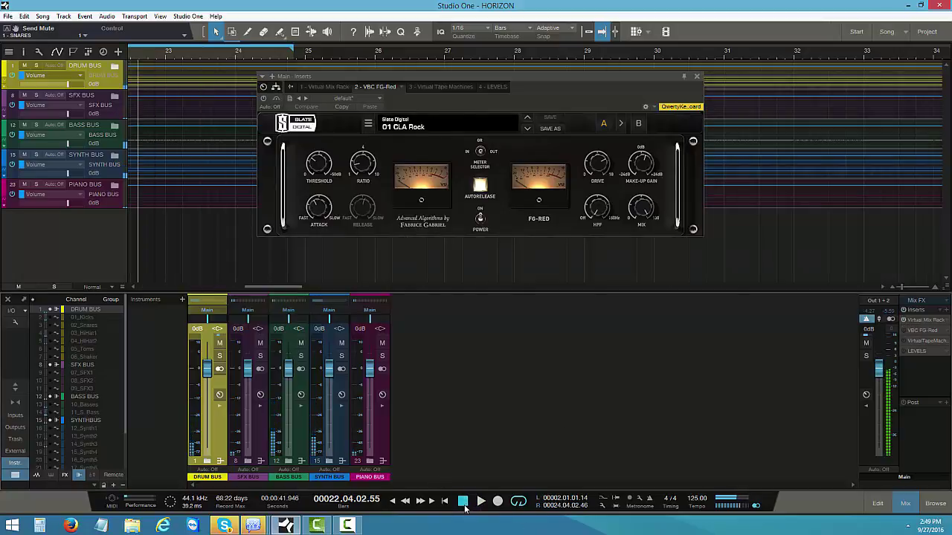
key("space")
left_click(484, 502)
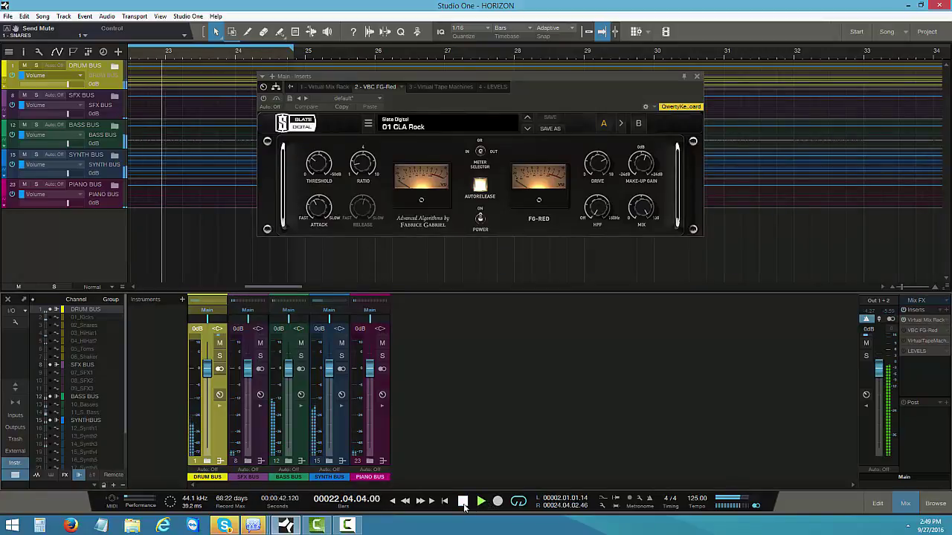
left_click(463, 502)
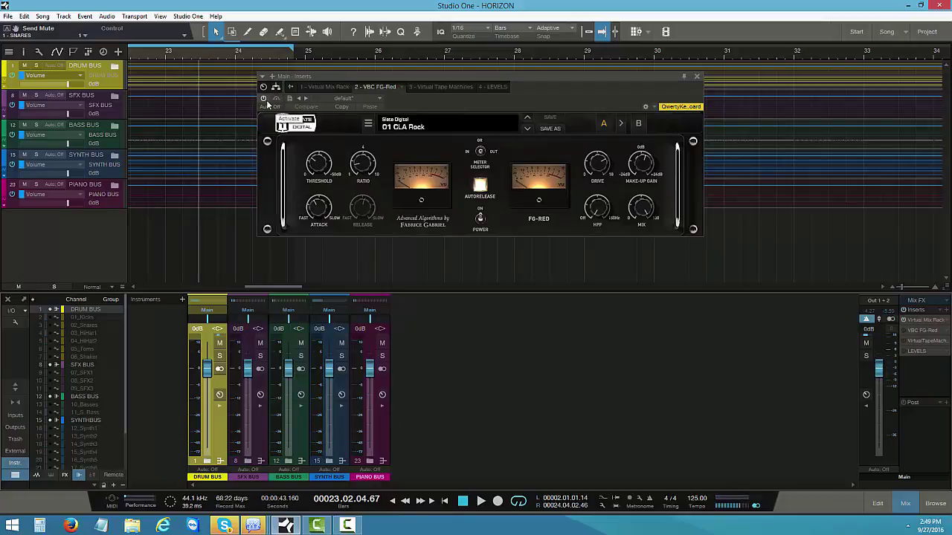
left_click(443, 88)
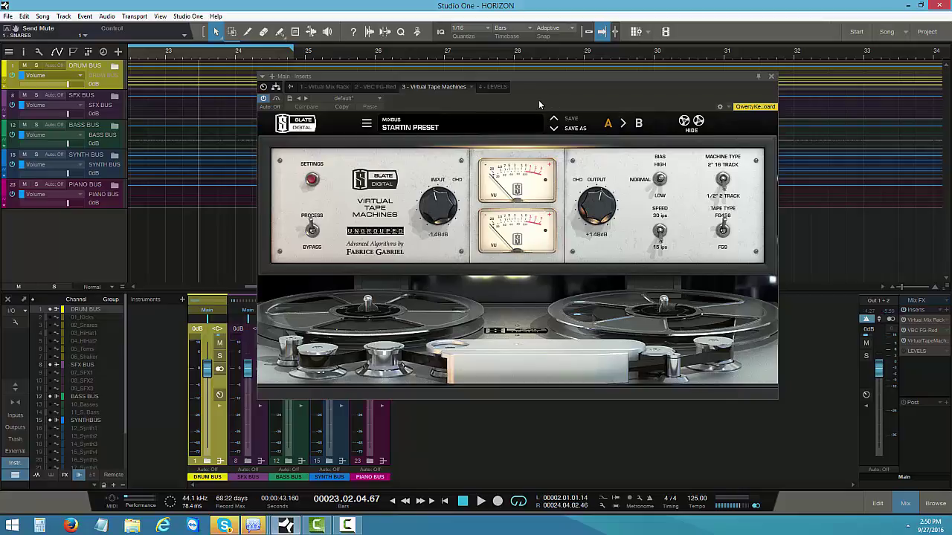
Step: Activate the LEVELS insert on the Main output and play from the song start, examining its Bass Space and Stereo Field meters
left_click(486, 90)
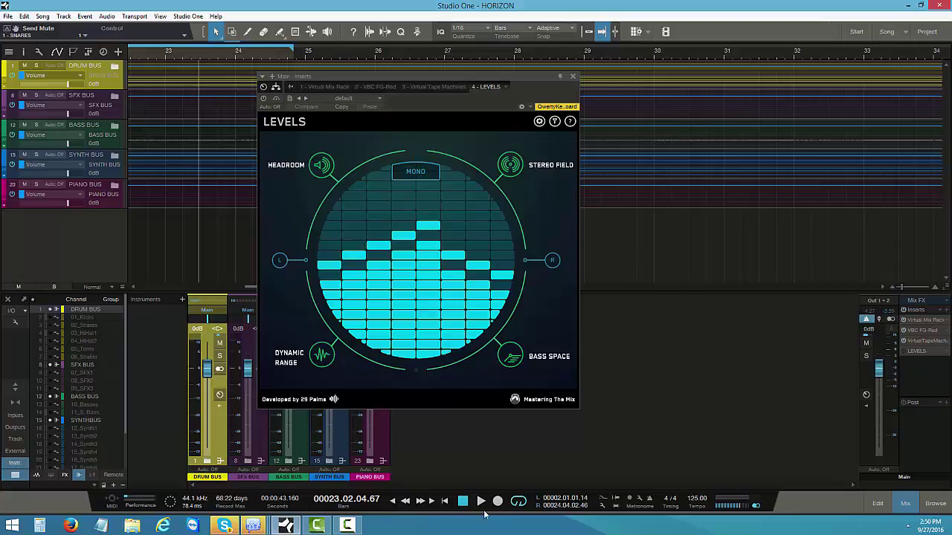
left_click(393, 502)
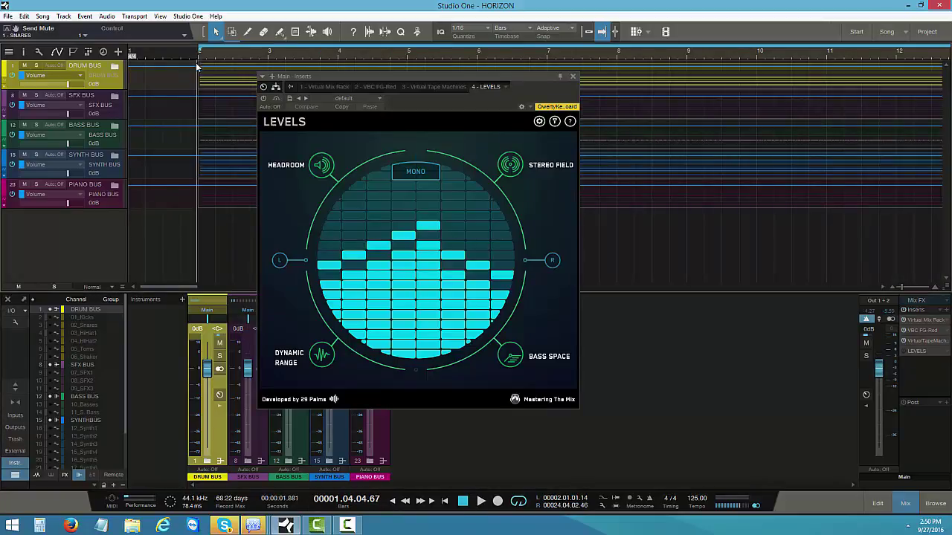
left_click(481, 501)
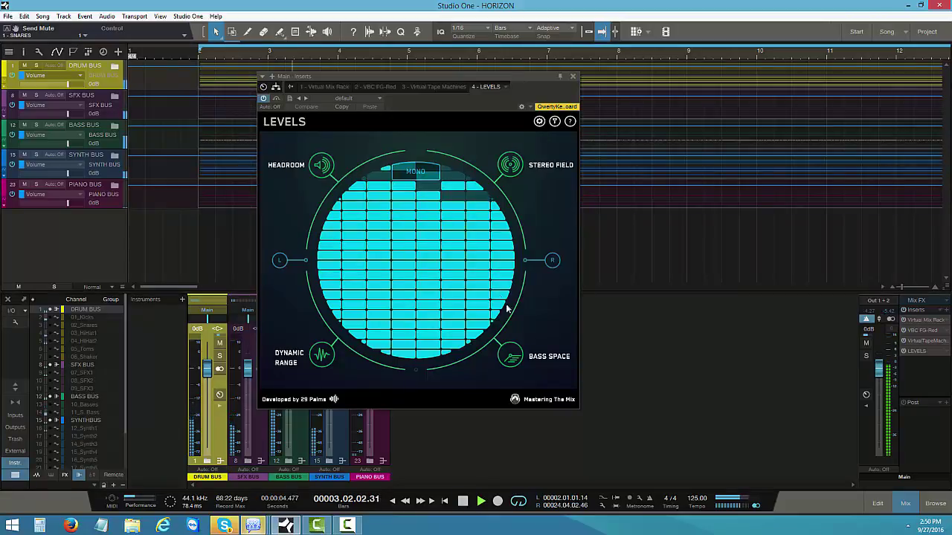
left_click(511, 356)
left_click(432, 283)
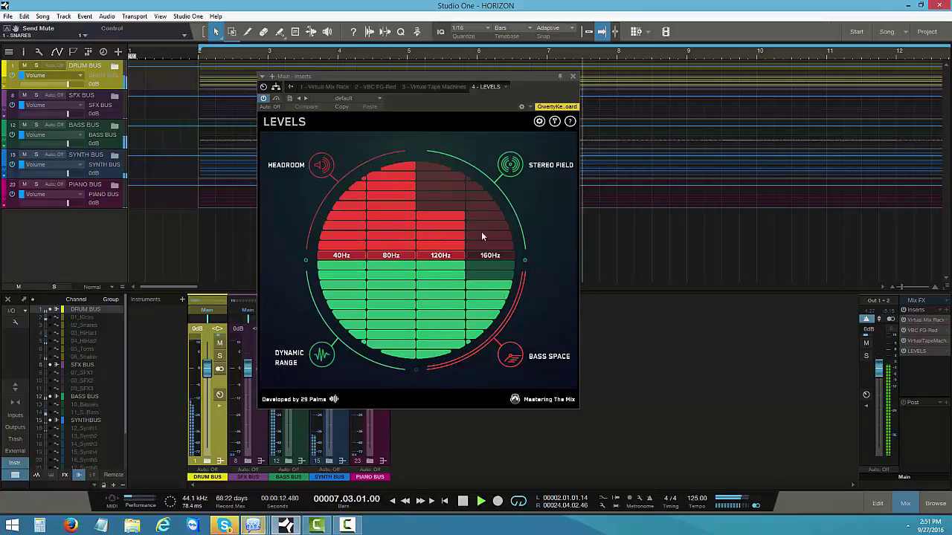
left_click(510, 164)
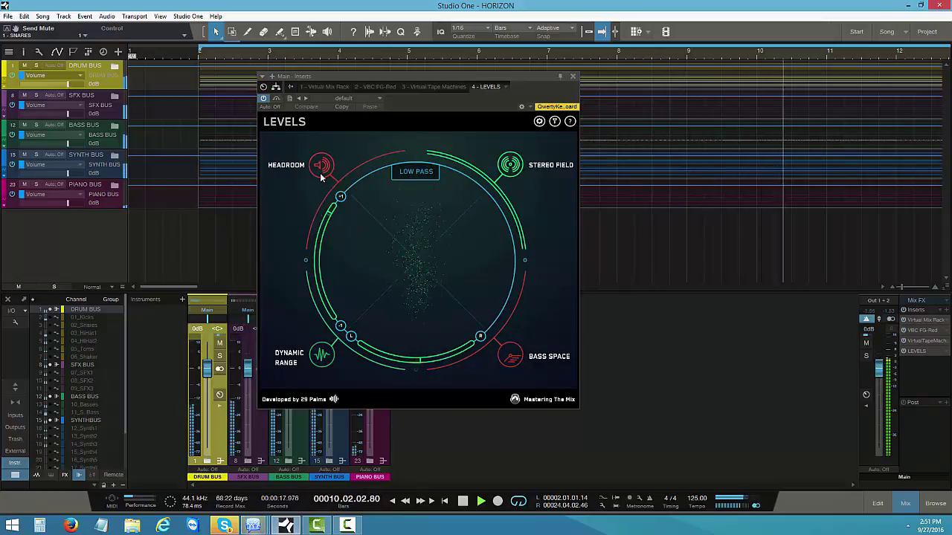
Step: Examine the Dynamic Range and Headroom meters in LEVELS, stop playback and close the plug-in window
left_click(321, 354)
left_click(460, 504)
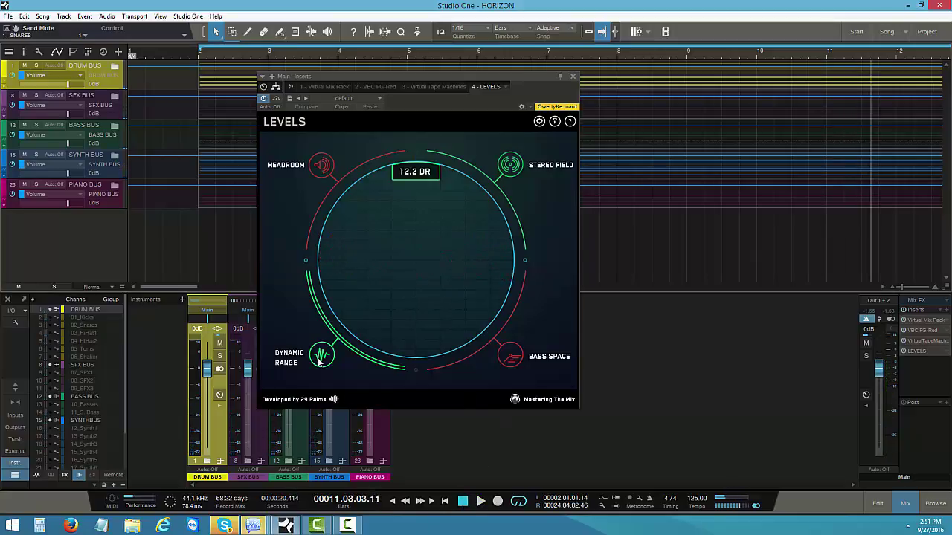
left_click(327, 174)
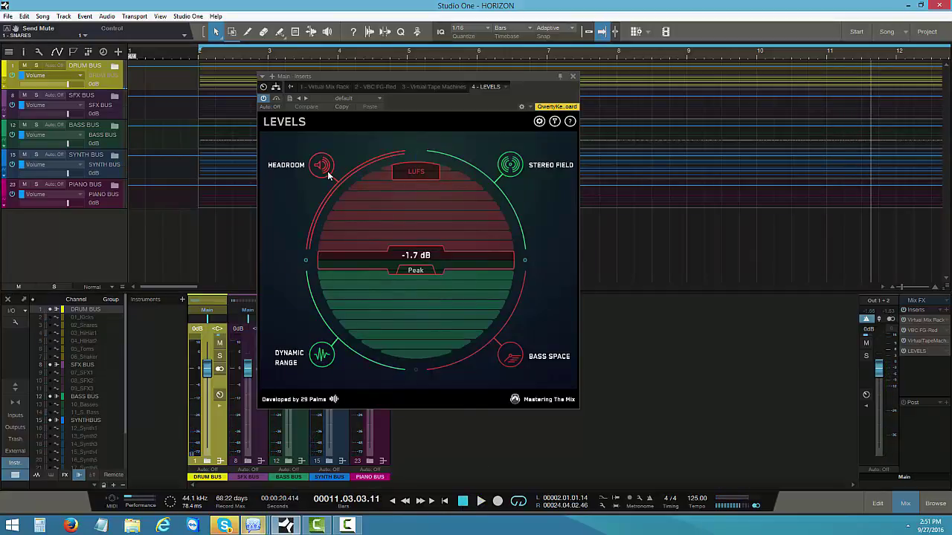
left_click(573, 77)
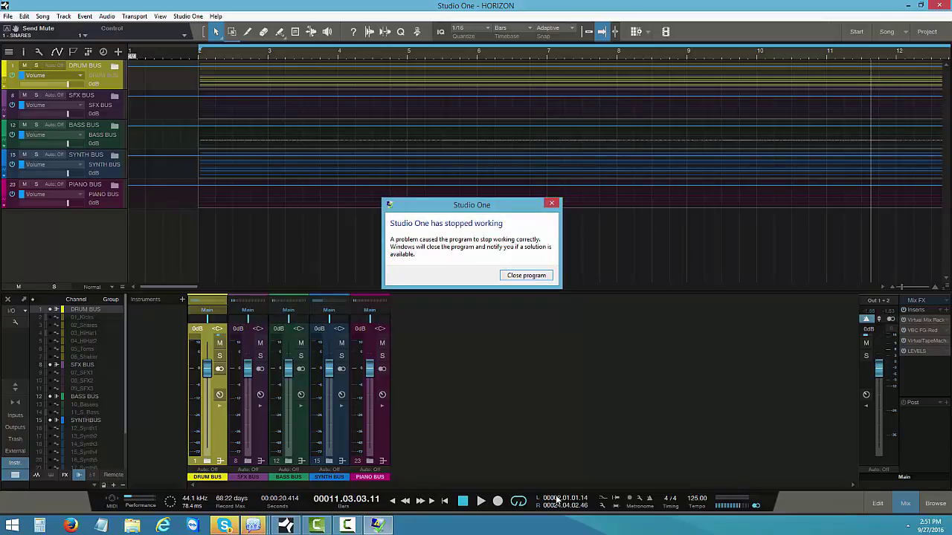
Step: Close the crashed program, relaunch Studio One and reopen the HORIZON song from its newer backup
left_click(526, 275)
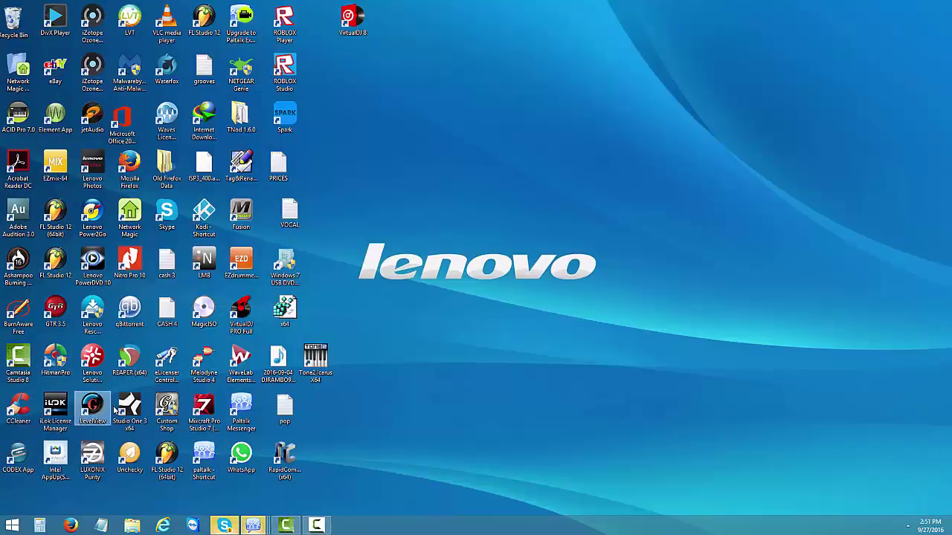
left_click(129, 406)
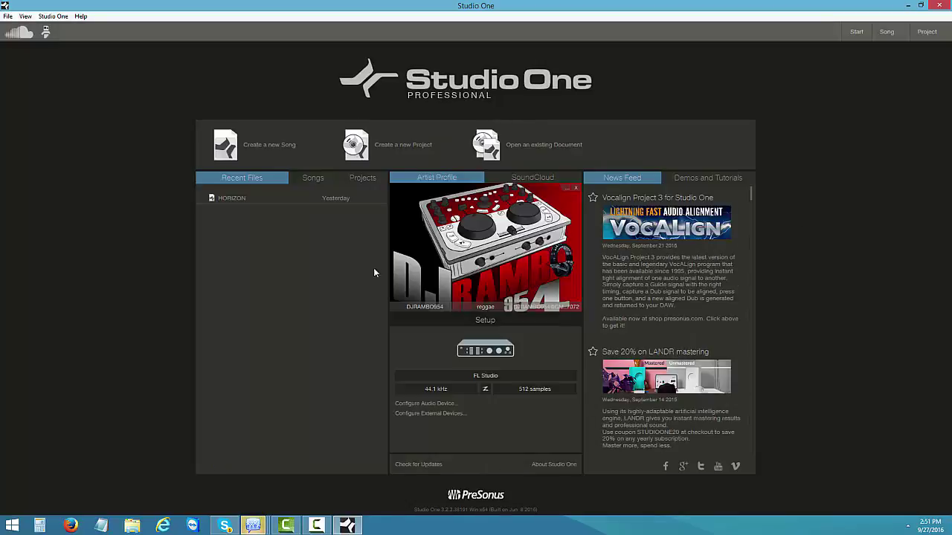
left_click(241, 203)
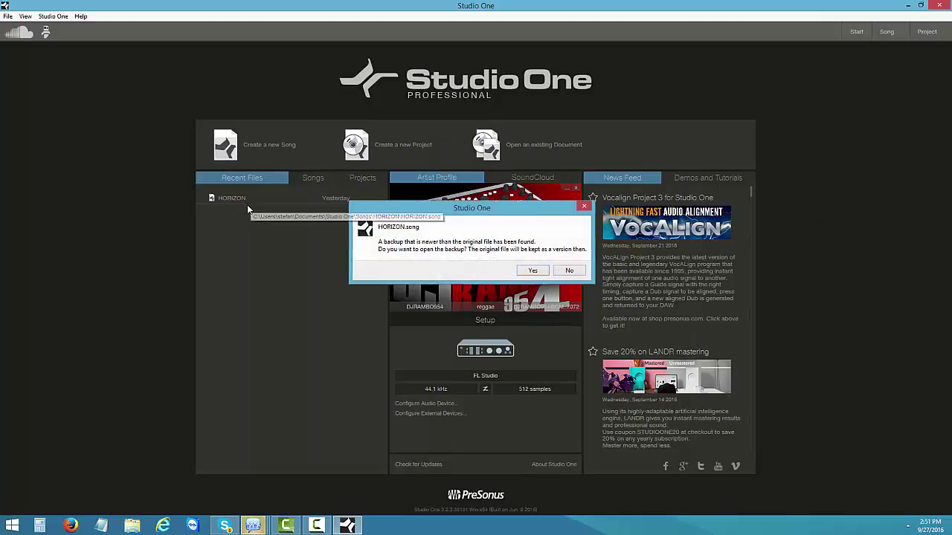
left_click(531, 271)
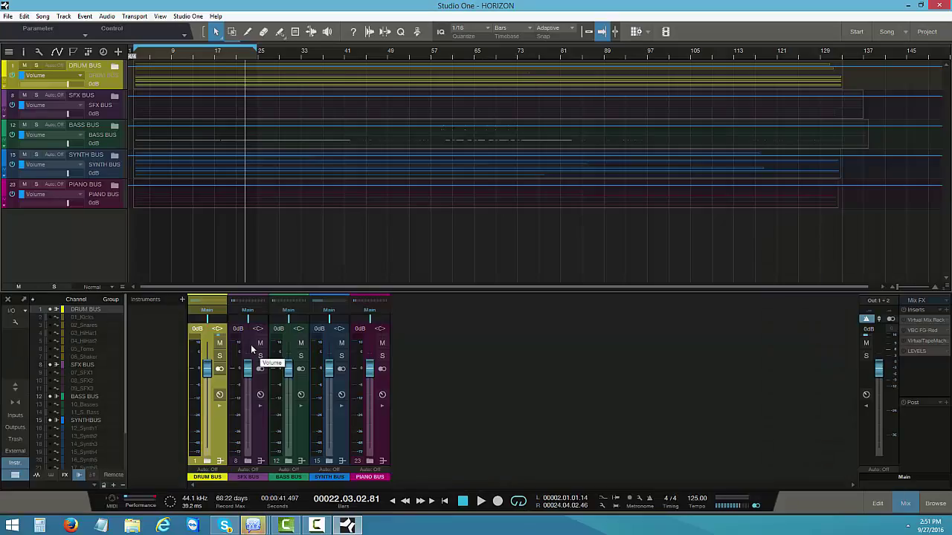
Step: Expand the DRUM BUS folder and its channel, solo 01_Kicks and show its inserts and sends
left_click(219, 407)
left_click(206, 466)
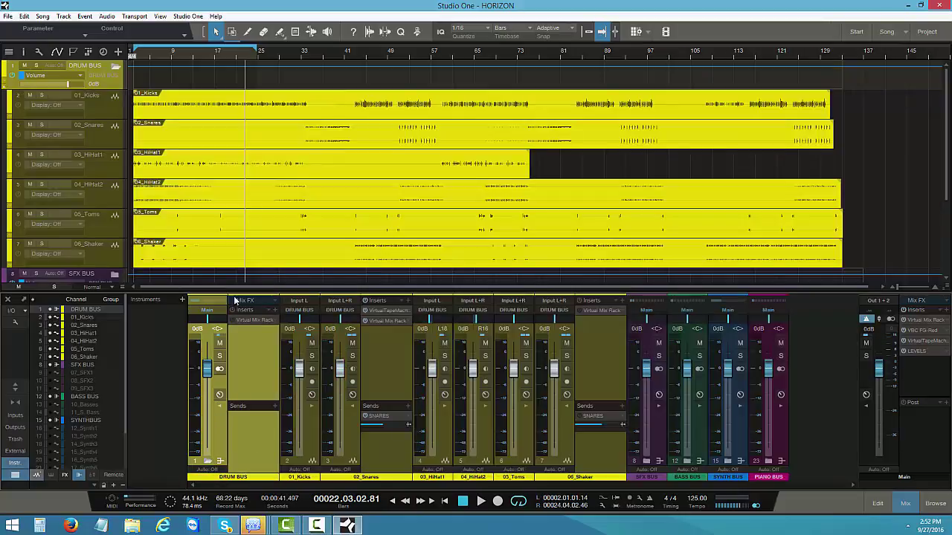
left_click(370, 440)
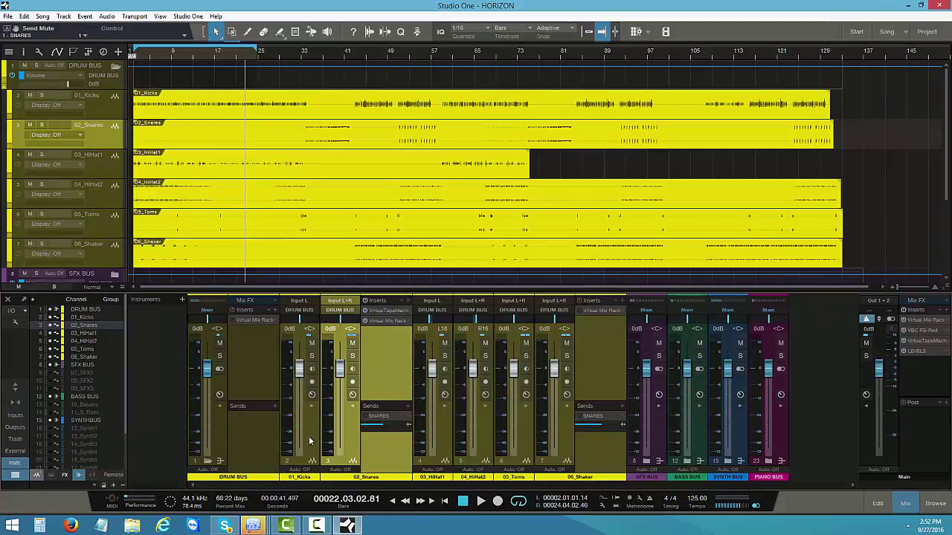
left_click(311, 355)
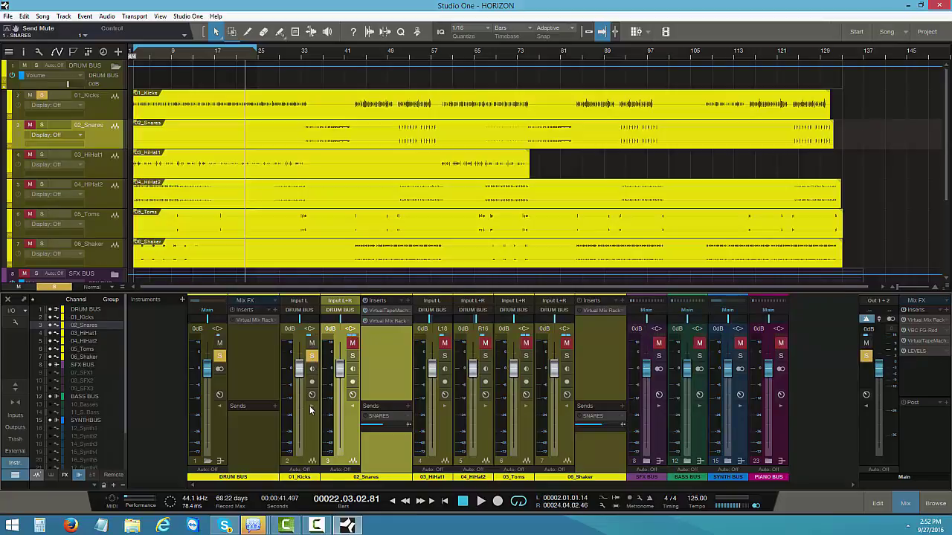
left_click(311, 408)
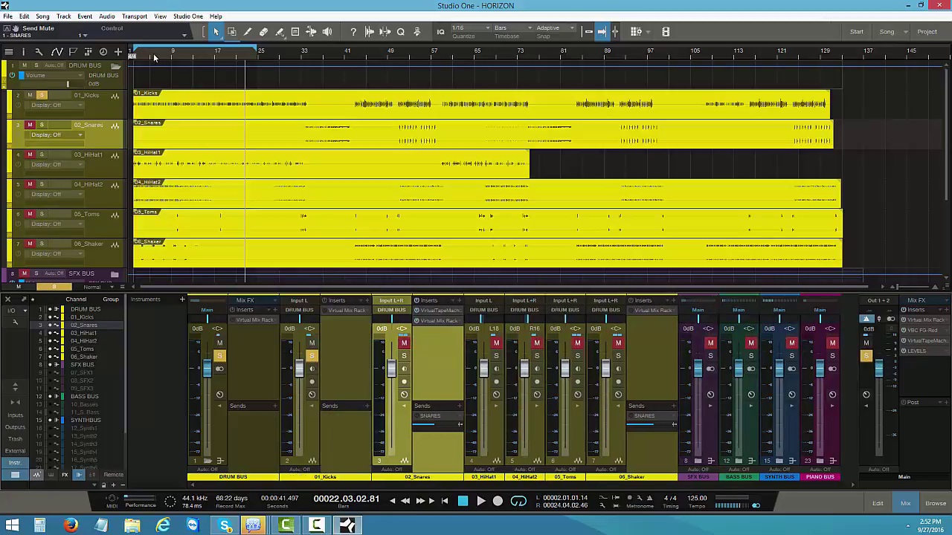
Step: Set the loop range from bar 4 to bar 6 and briefly play the soloed kicks
left_click_drag(153, 53, 379, 75)
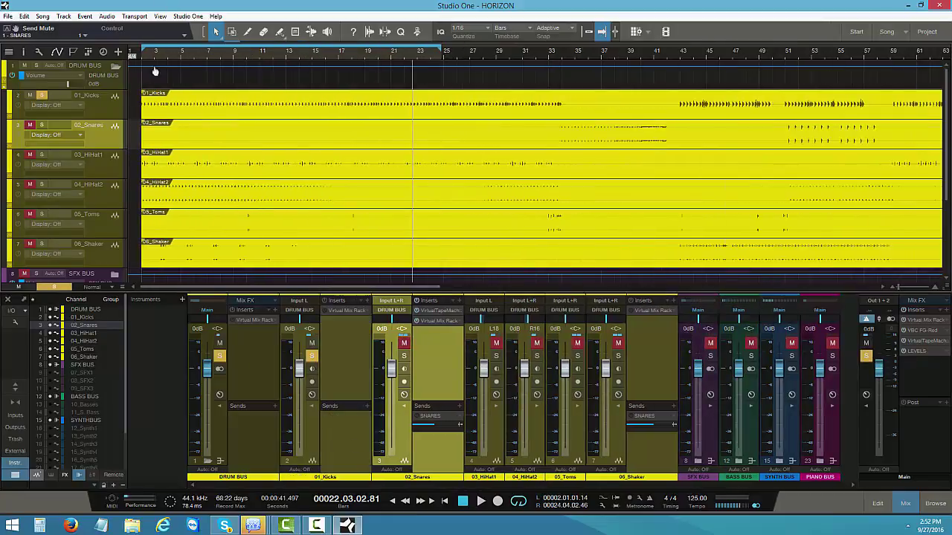
left_click_drag(155, 71, 301, 71)
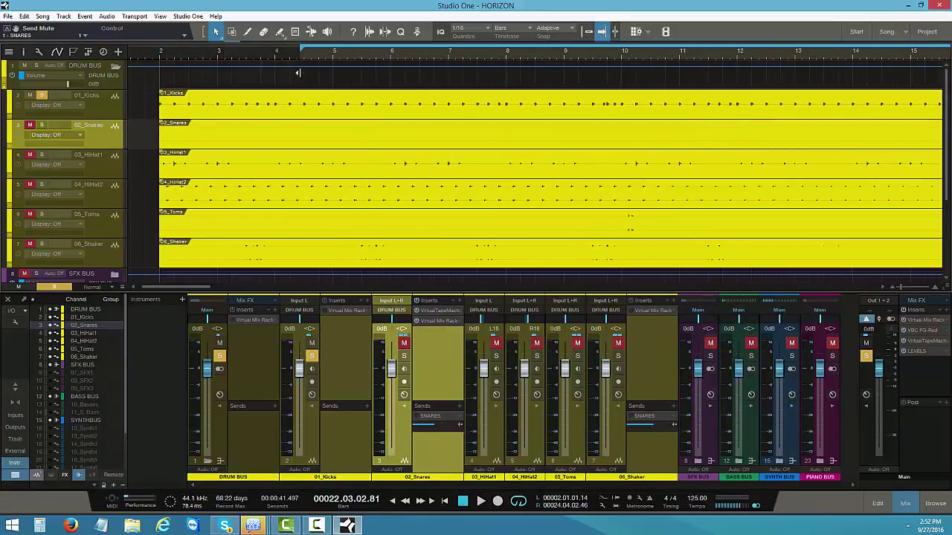
left_click_drag(475, 45, 276, 60)
left_click_drag(470, 50, 392, 72)
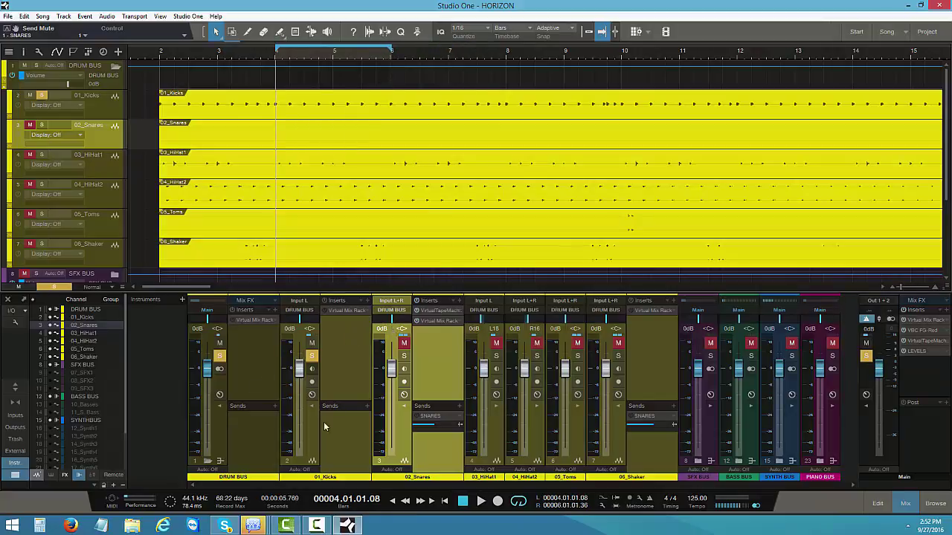
left_click(481, 505)
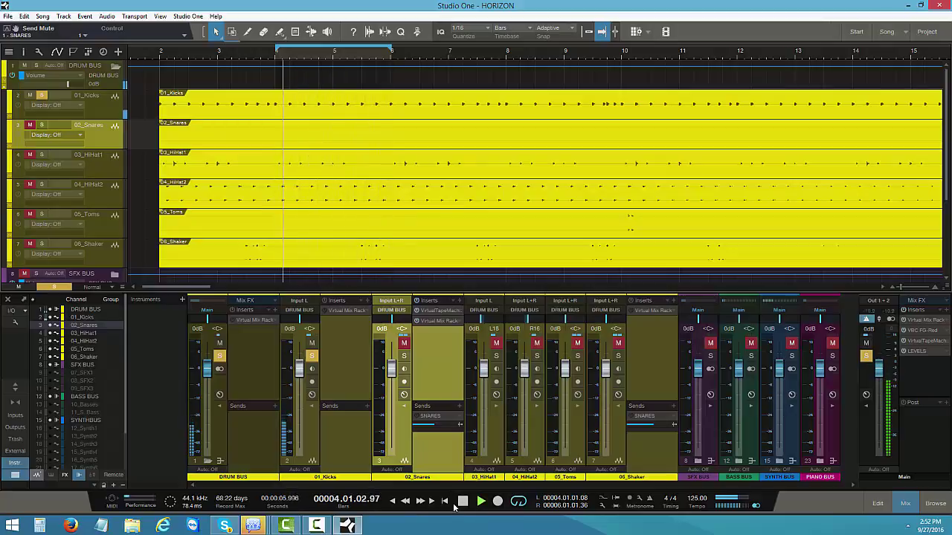
left_click(461, 503)
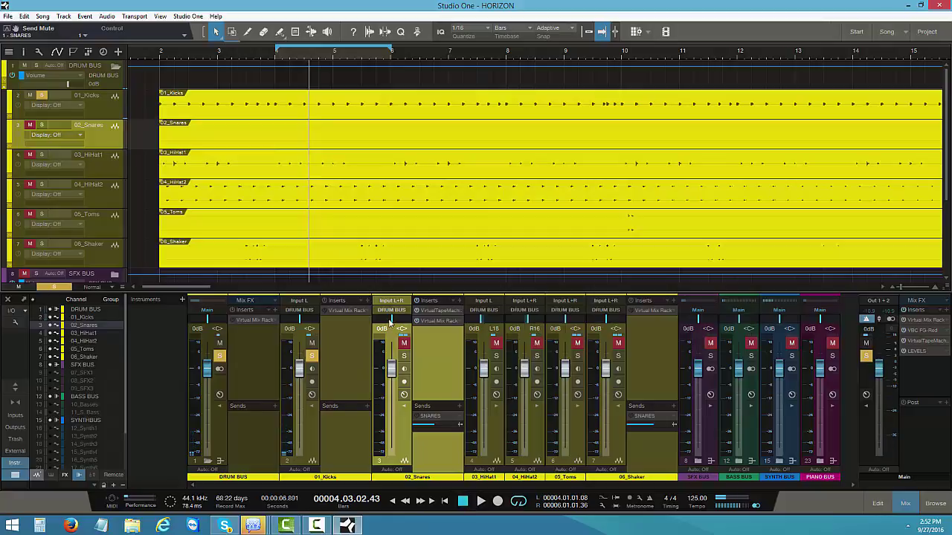
Step: Open the Virtual Mix Rack insert on 01_Kicks, switch off its CS-Lift and FG-S modules, and activate the insert
left_click(341, 313)
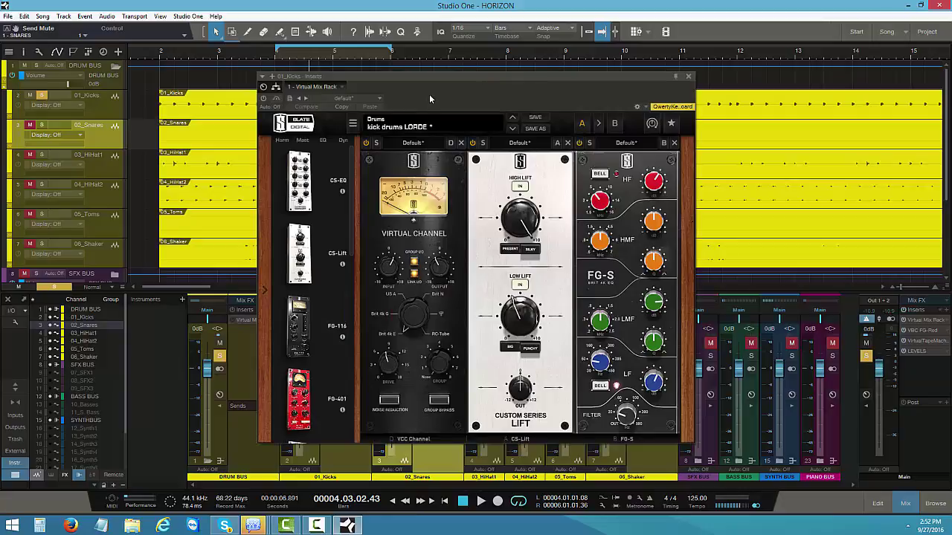
left_click_drag(443, 91, 535, 140)
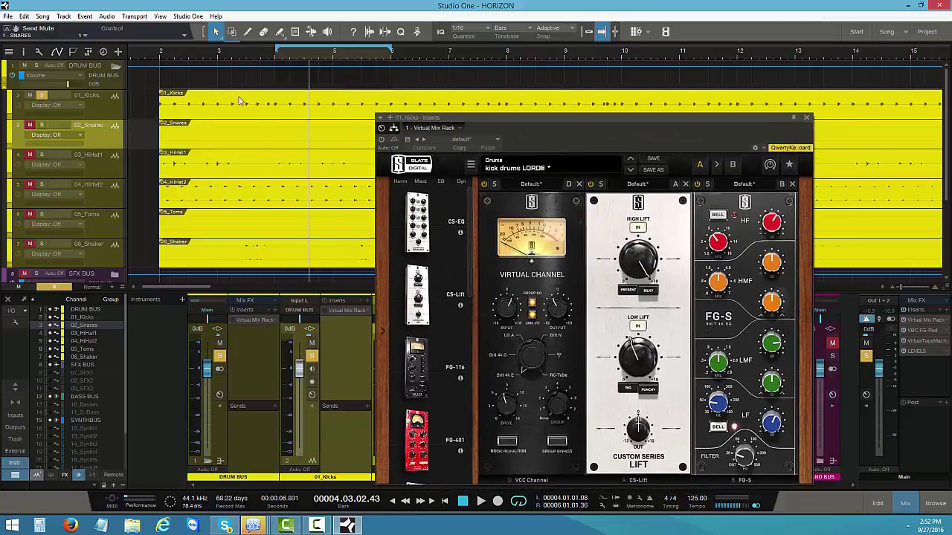
left_click(275, 59)
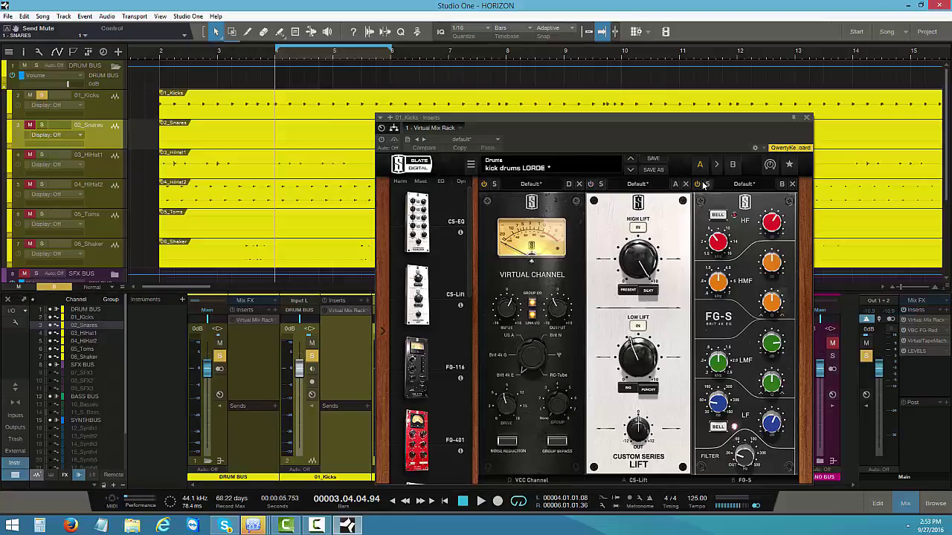
left_click(381, 140)
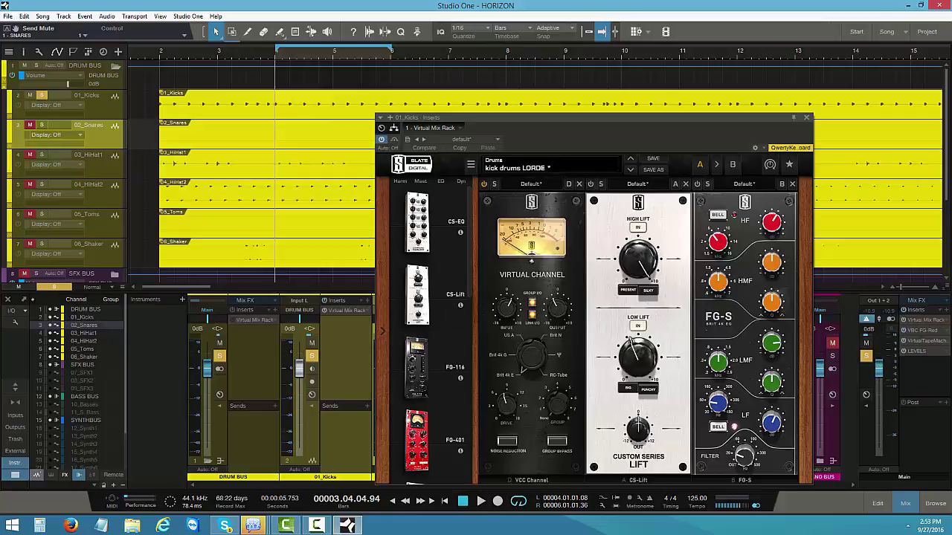
Step: Play the kick loop to audition the VCC Channel module, toggling its power for comparison, and stop playback
left_click(480, 501)
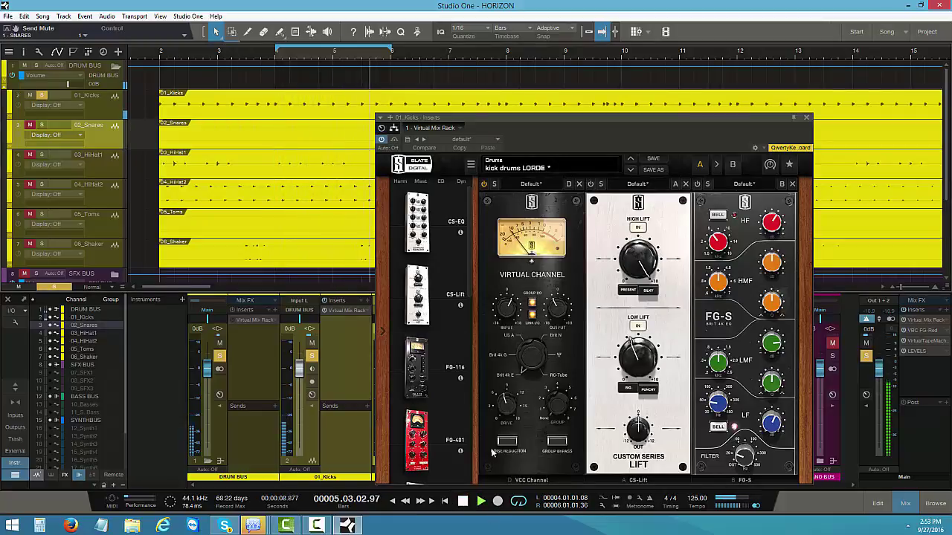
left_click(484, 184)
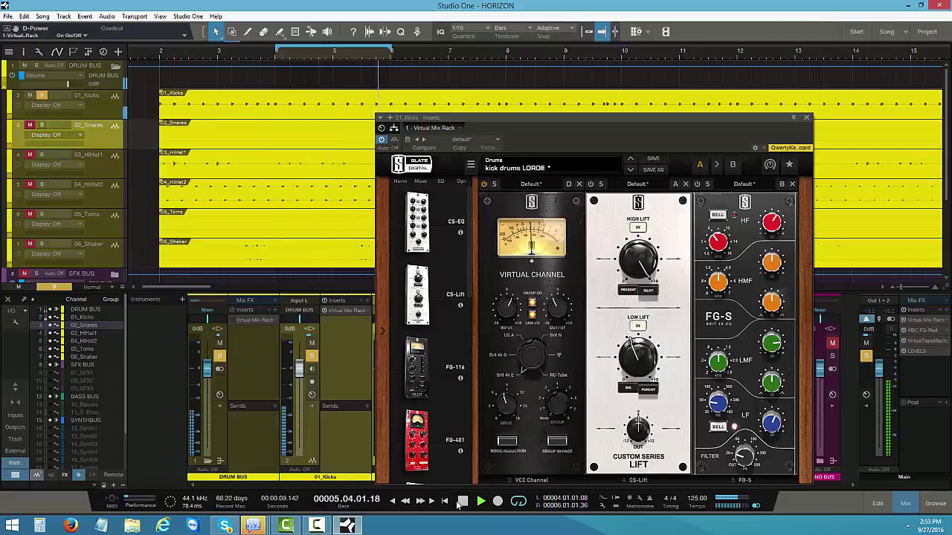
key("space")
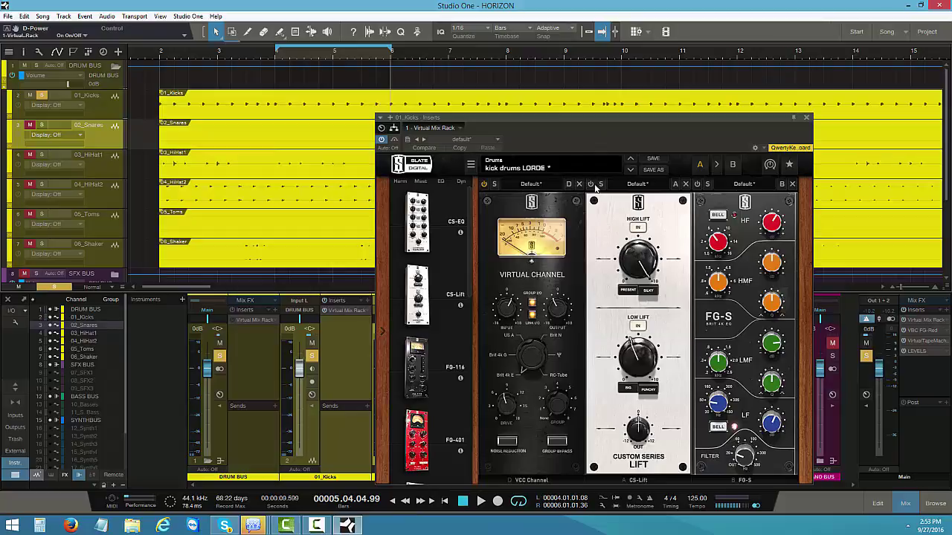
Step: Switch on the CS-Lift module in the kick's rack and audition its effect on the loop
left_click(590, 184)
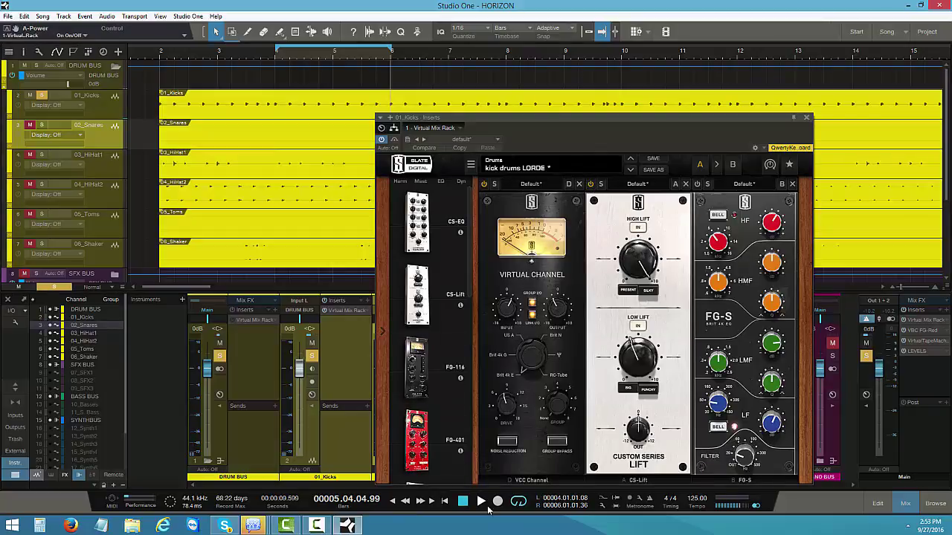
left_click(481, 503)
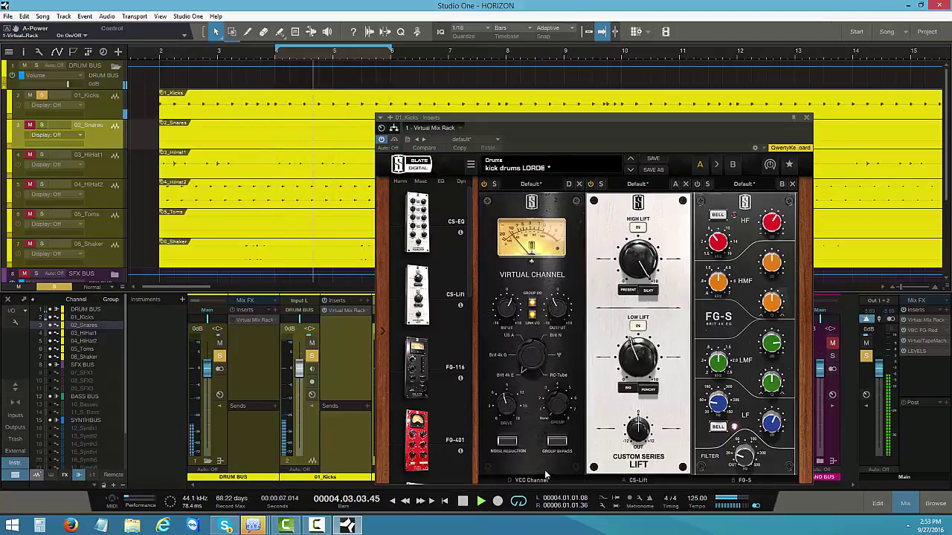
left_click(462, 501)
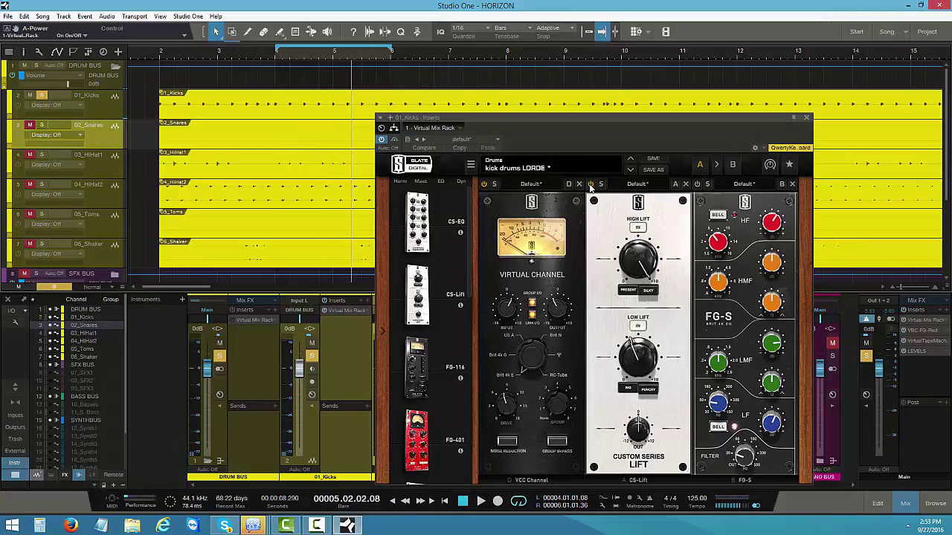
left_click(481, 502)
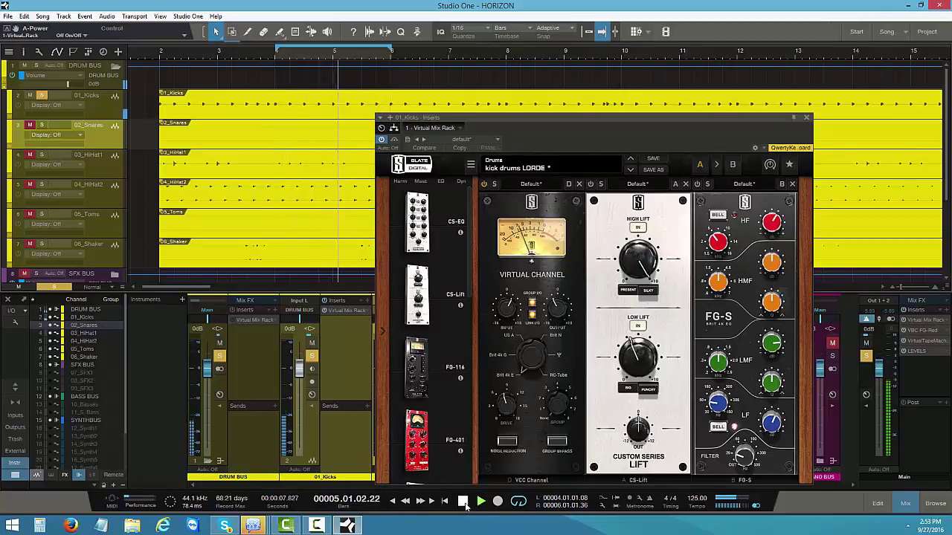
left_click(462, 502)
mouse_move(503, 396)
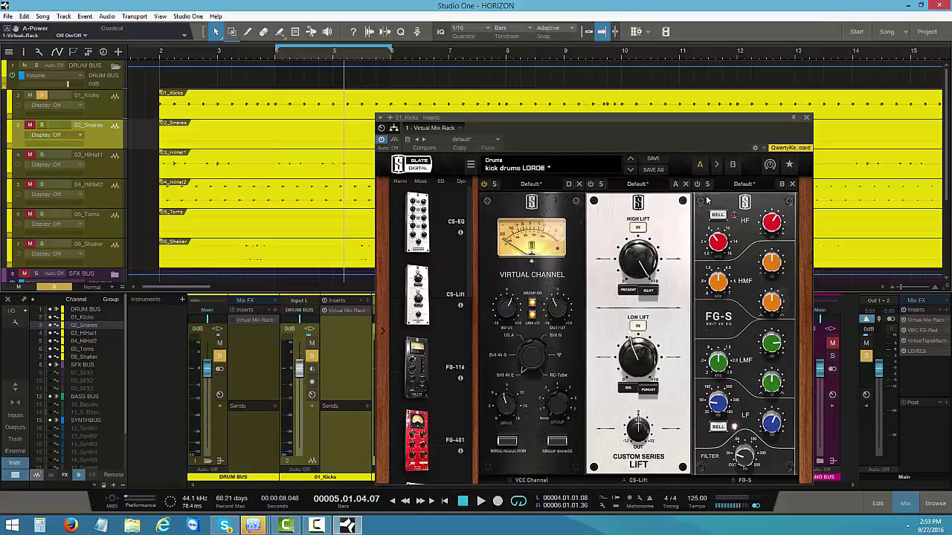
Step: Switch on the FG-S module in the kick's rack and audition it on the loop while checking its filter, LF and LMF settings
left_click(697, 184)
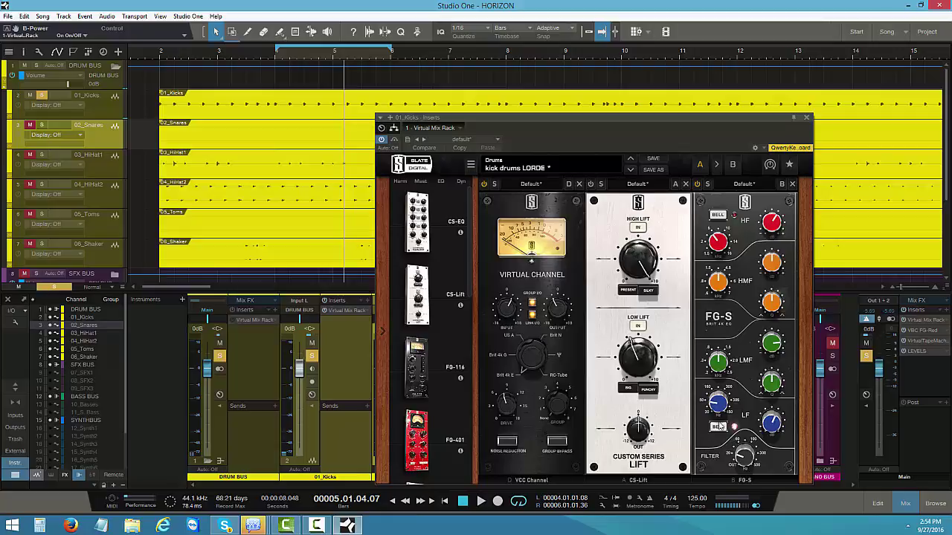
mouse_move(719, 409)
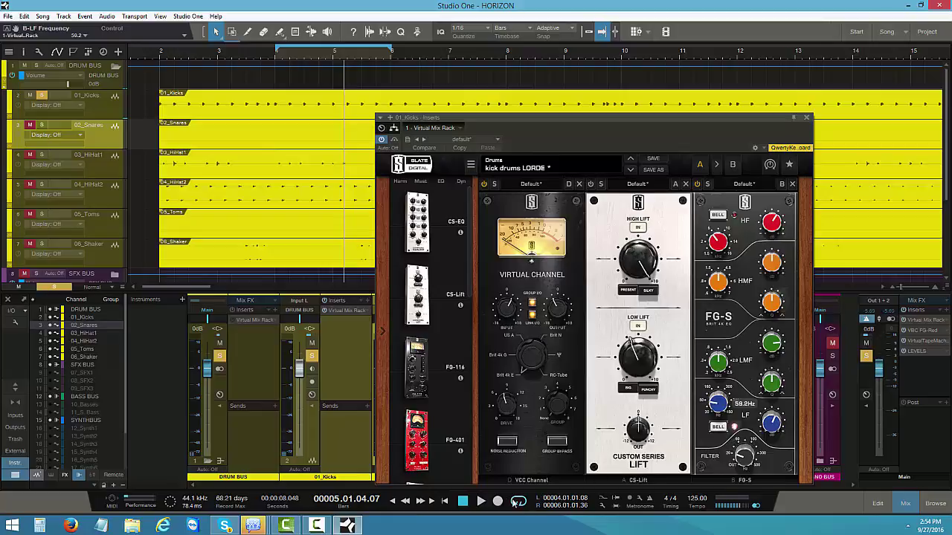
left_click(481, 501)
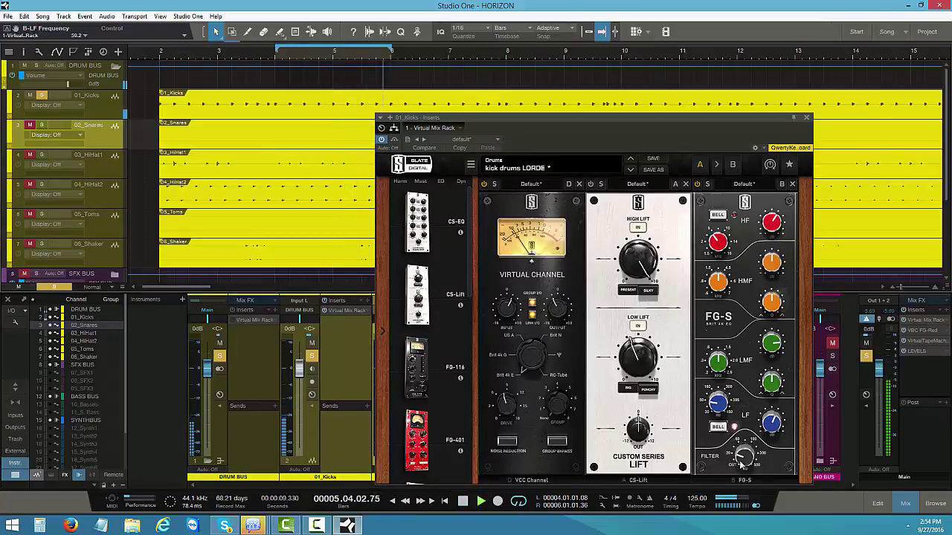
mouse_move(744, 460)
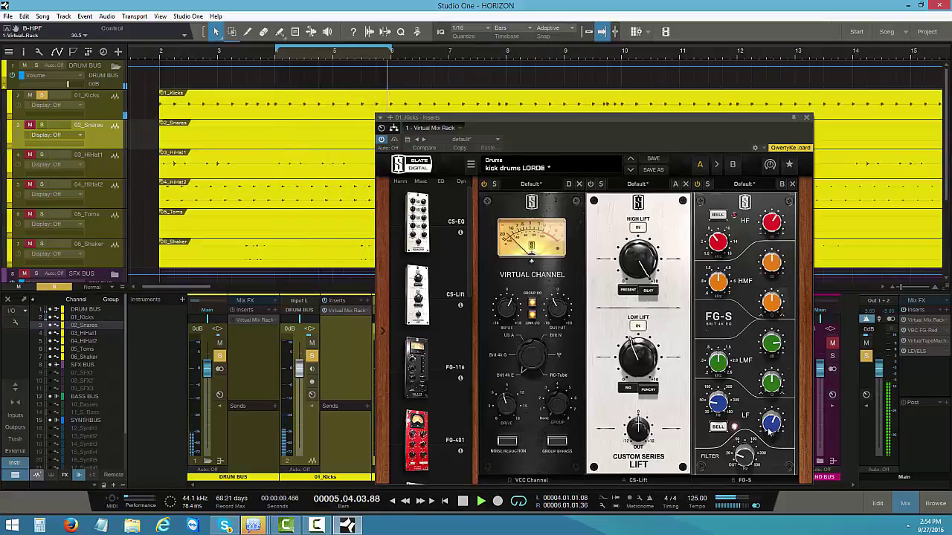
mouse_move(771, 427)
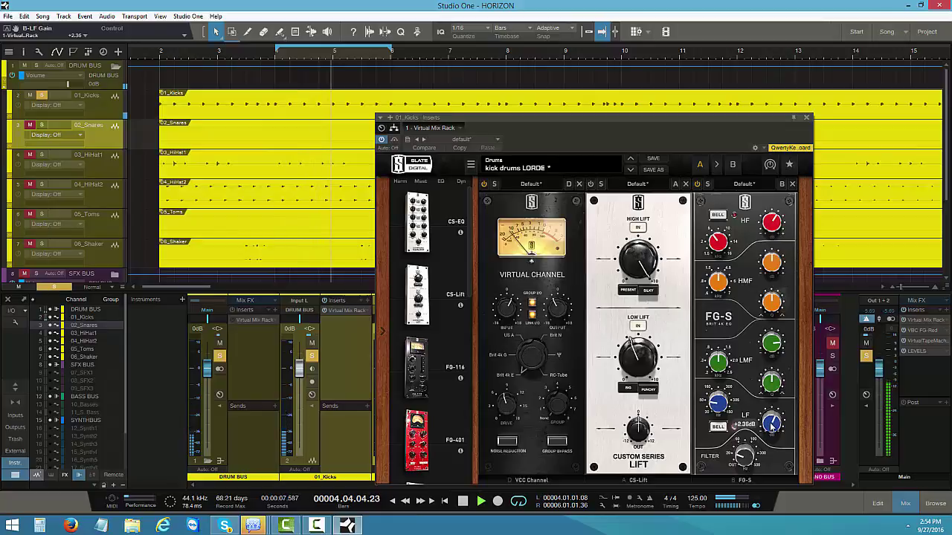
left_click_drag(771, 427, 773, 424)
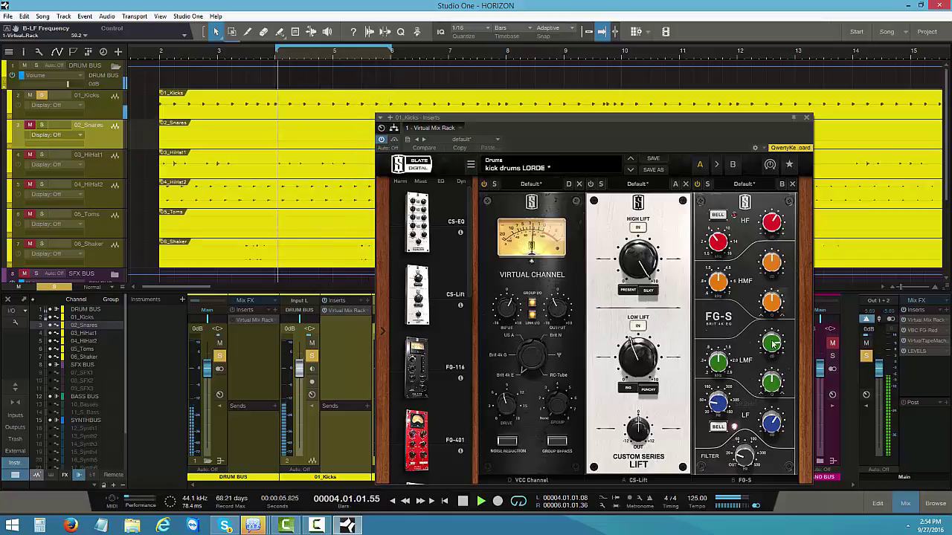
mouse_move(771, 343)
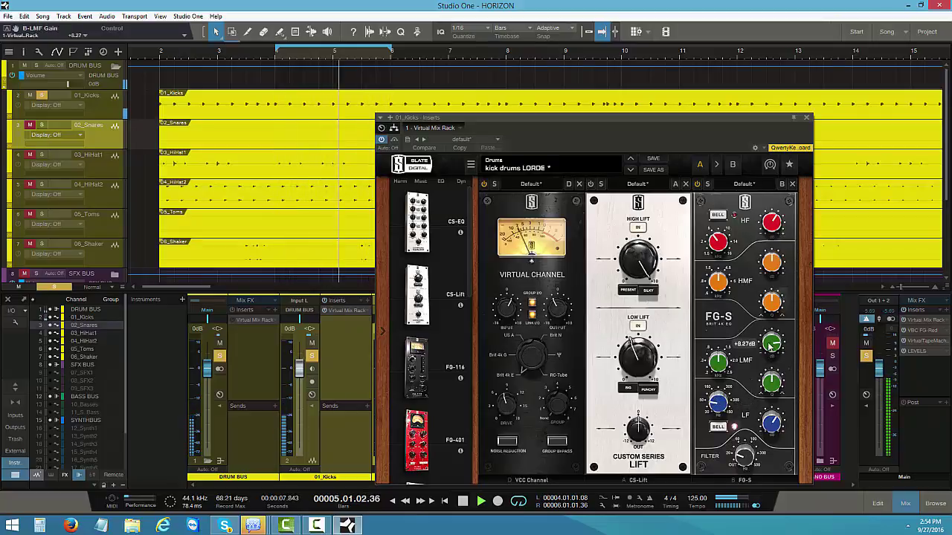
mouse_move(718, 362)
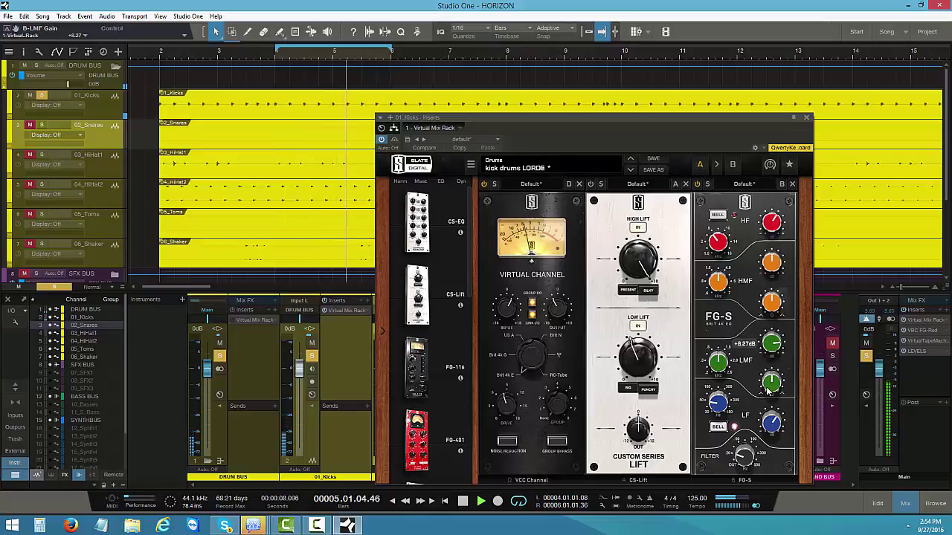
mouse_move(749, 375)
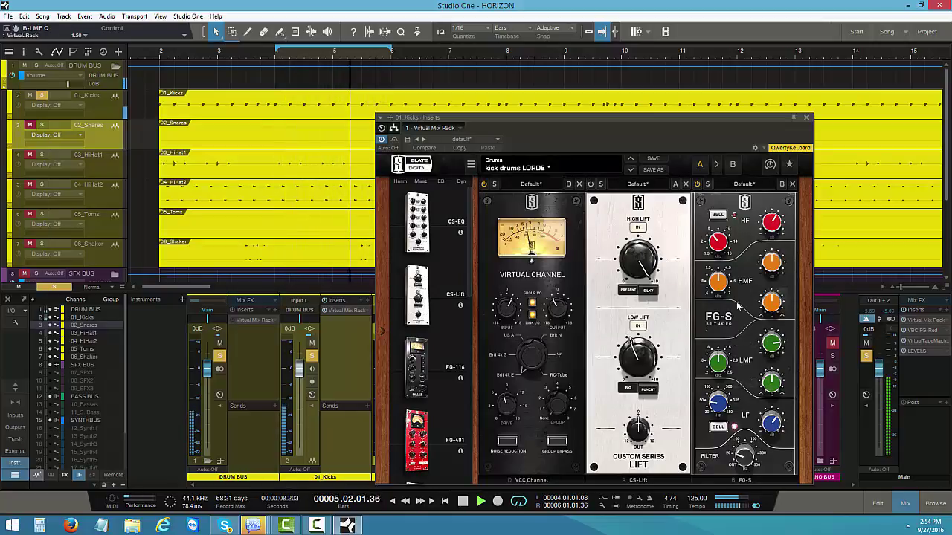
left_click(463, 501)
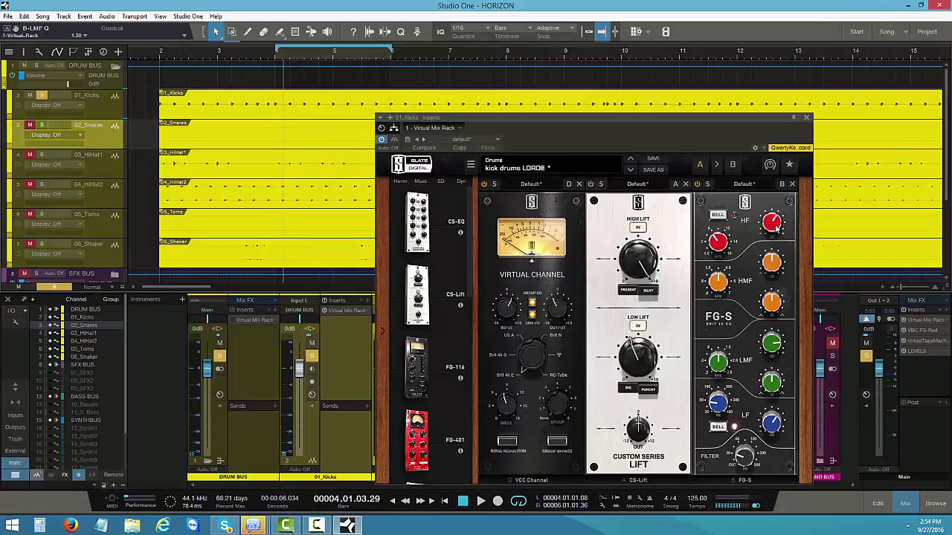
Step: Check the HF gain and frequency of the kick's FG-S module and replay the kick loop
mouse_move(776, 228)
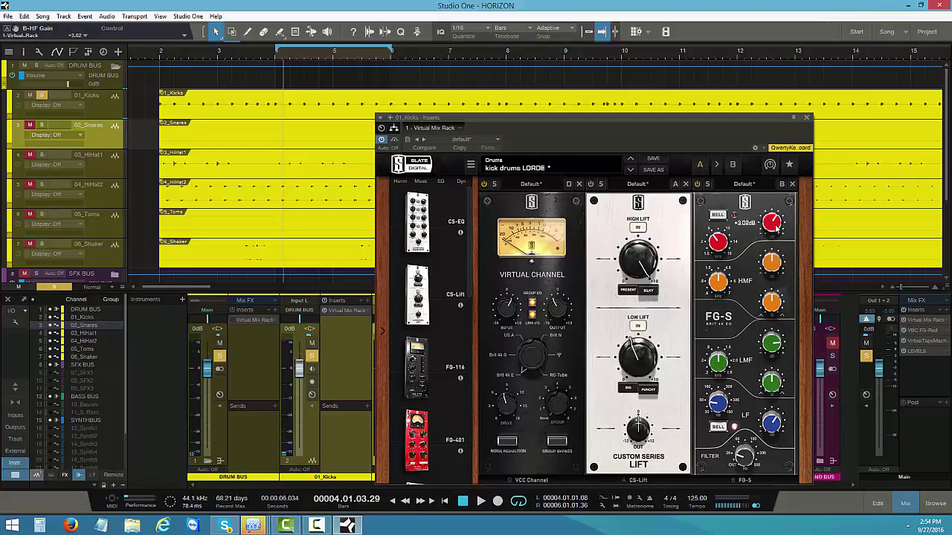
mouse_move(719, 246)
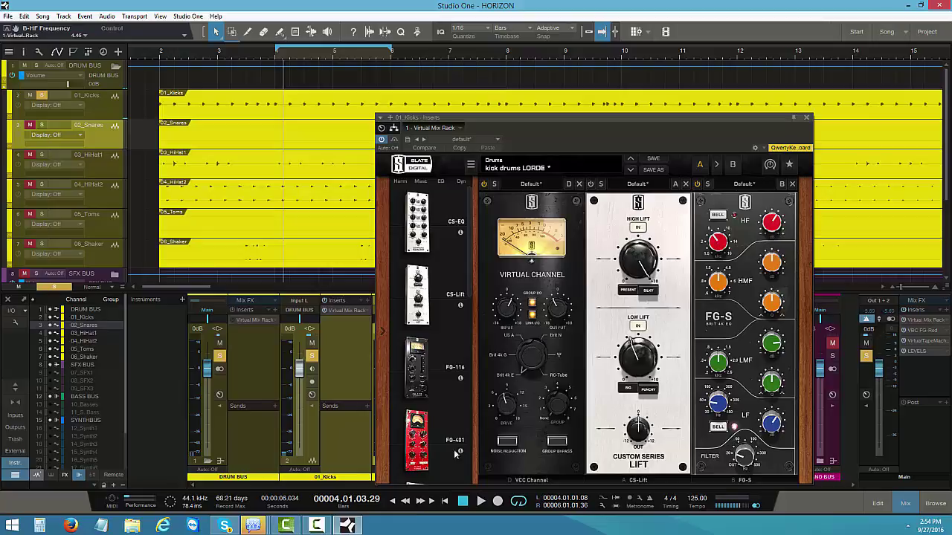
left_click(481, 501)
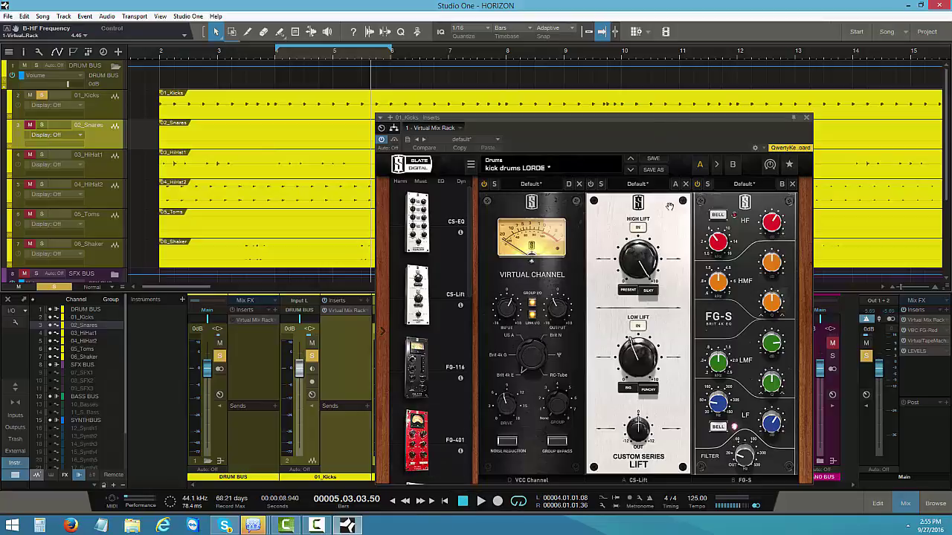
Step: Solo 02_Snares alongside the kicks, set the loop range from about bar 34 to bar 38, and play it briefly
left_click_drag(695, 134, 129, 68)
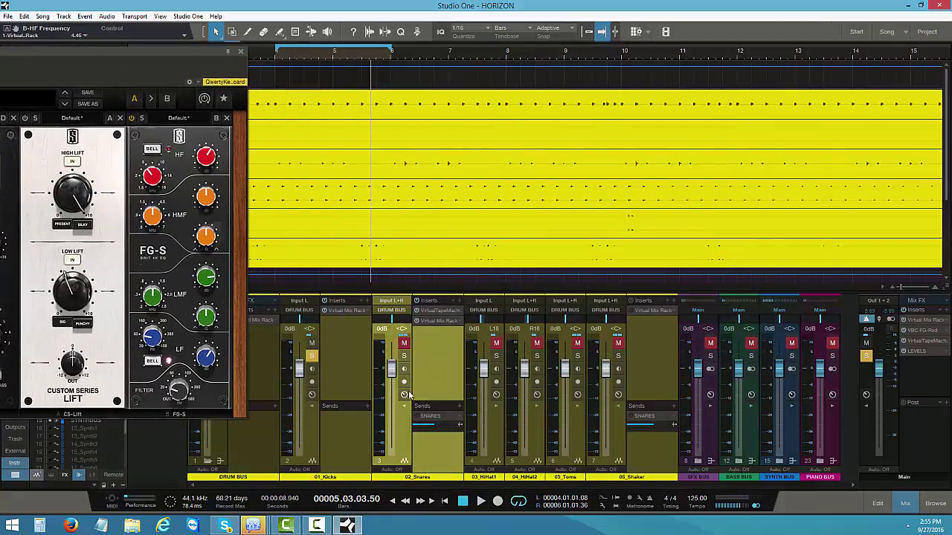
left_click(405, 357)
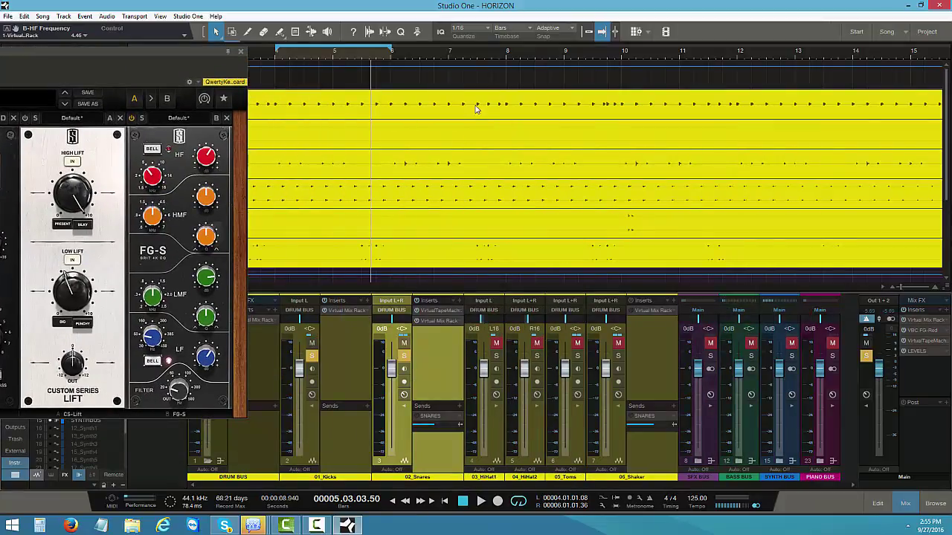
left_click(587, 35)
left_click(587, 35)
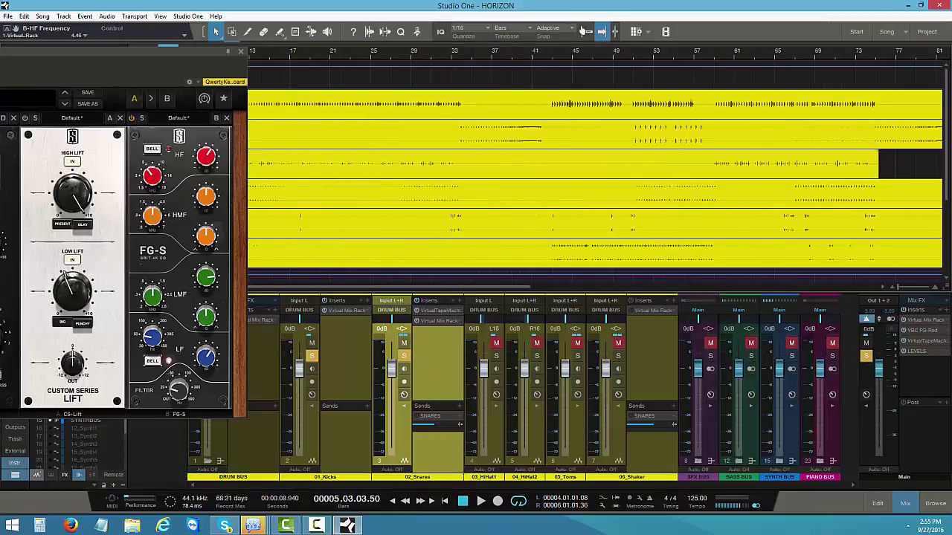
mouse_move(466, 49)
left_mouse_down()
mouse_move(528, 51)
mouse_move(511, 50)
left_mouse_up()
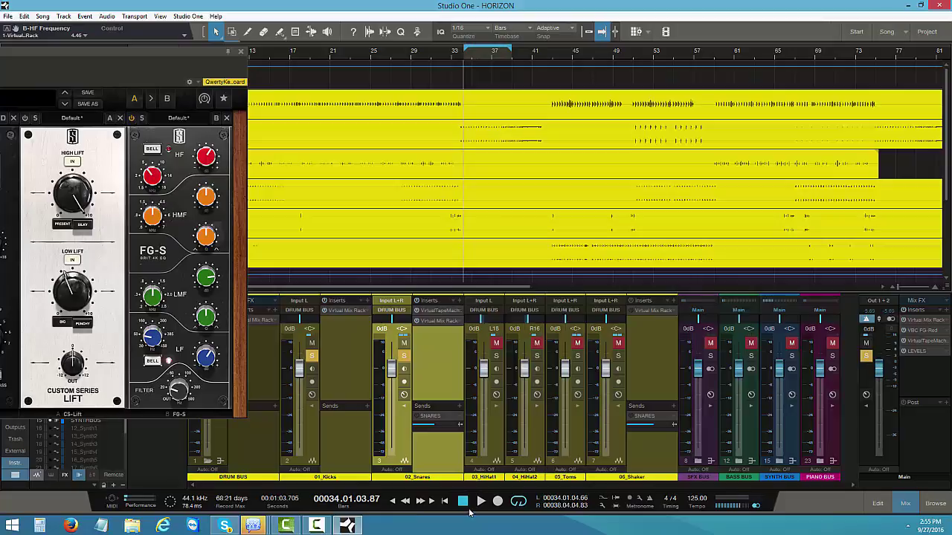
left_click(479, 502)
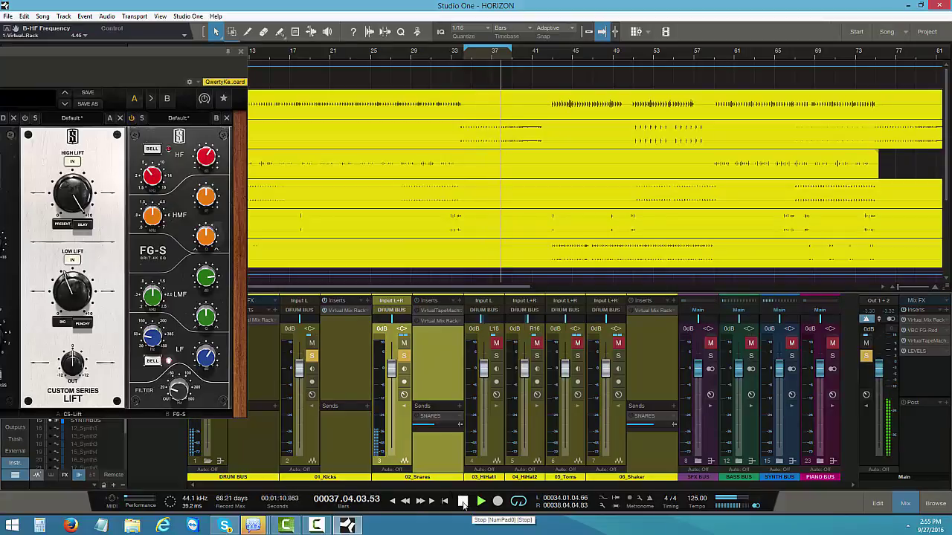
left_click(462, 504)
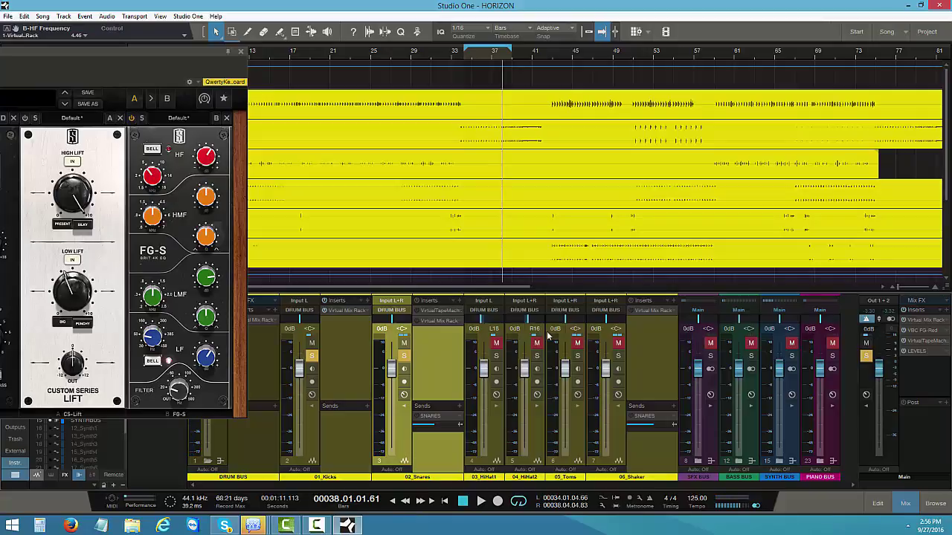
Step: Open the Virtual Tape Machines insert on 02_Snares, compare it bypassed and active during playback, and close it
left_click(429, 313)
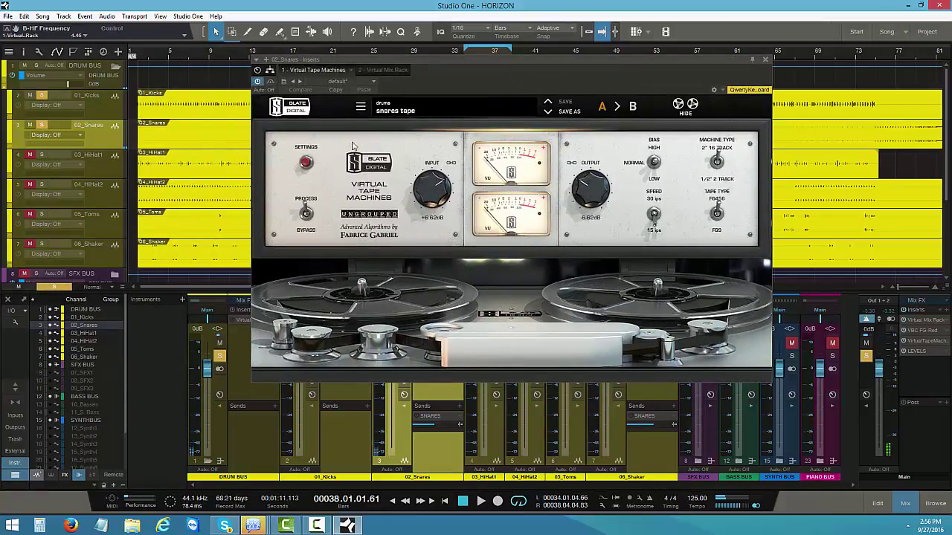
left_click(481, 503)
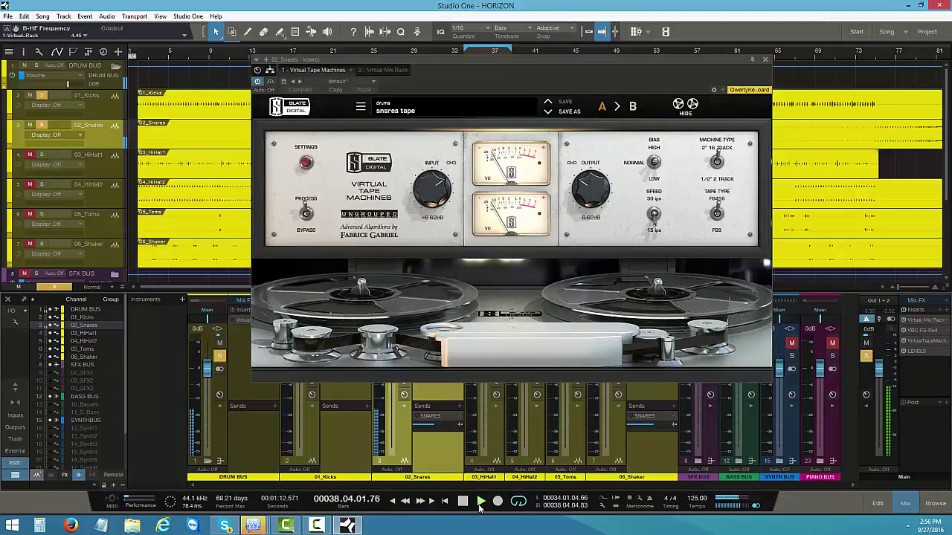
left_click(464, 502)
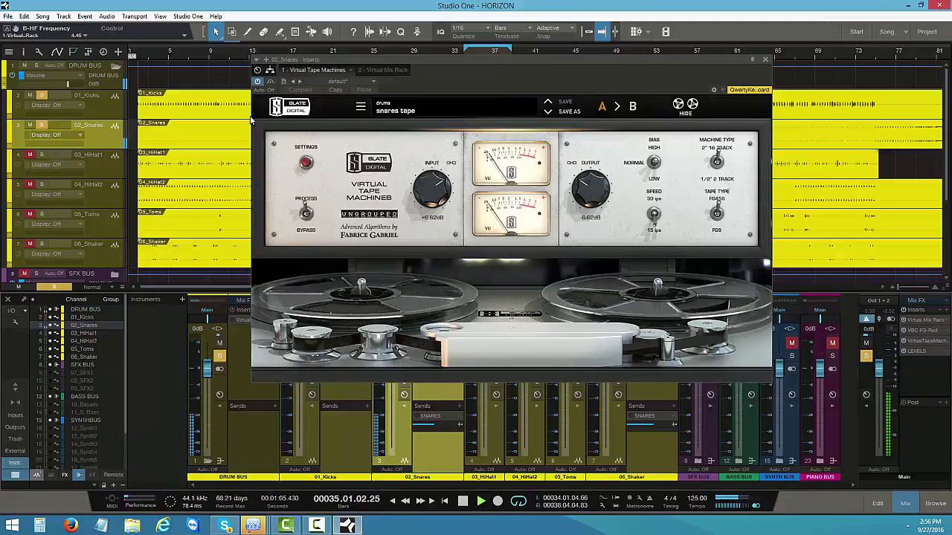
left_click(269, 81)
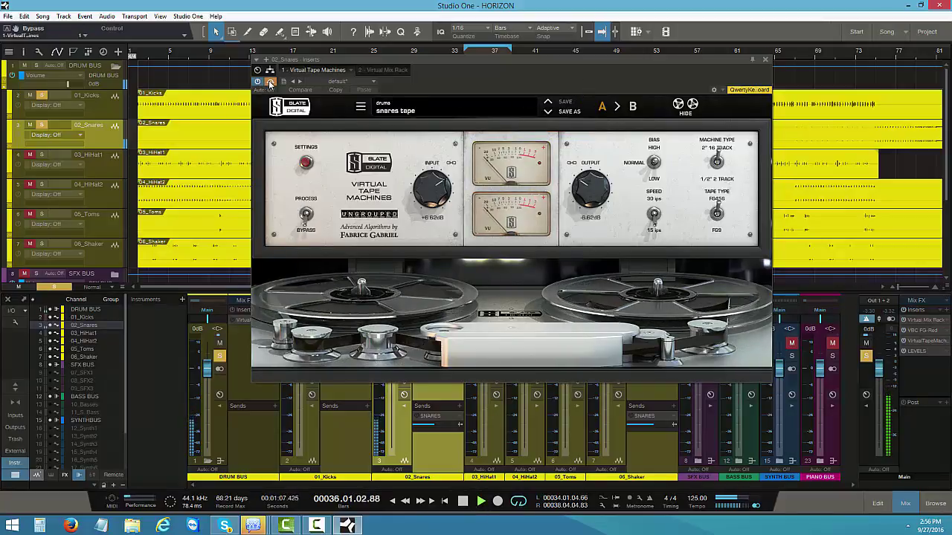
left_click(269, 81)
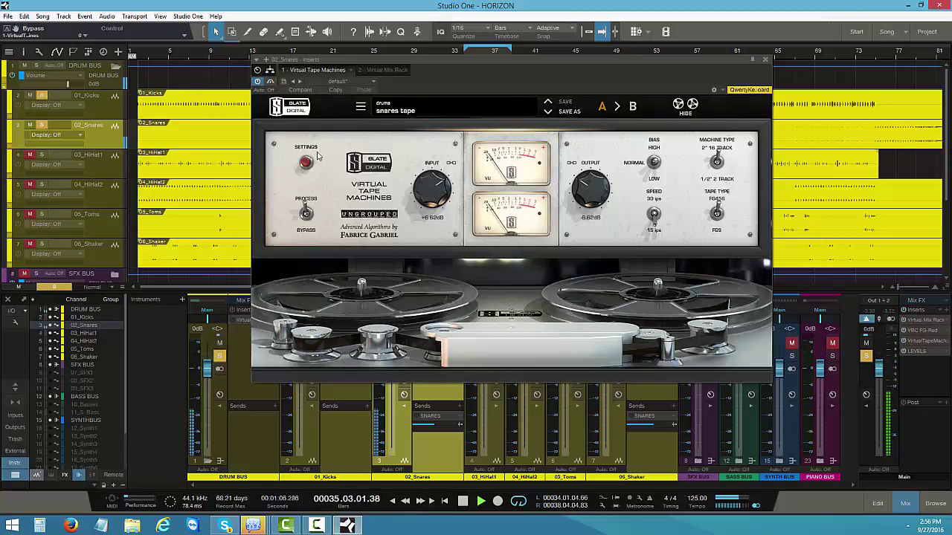
key("space")
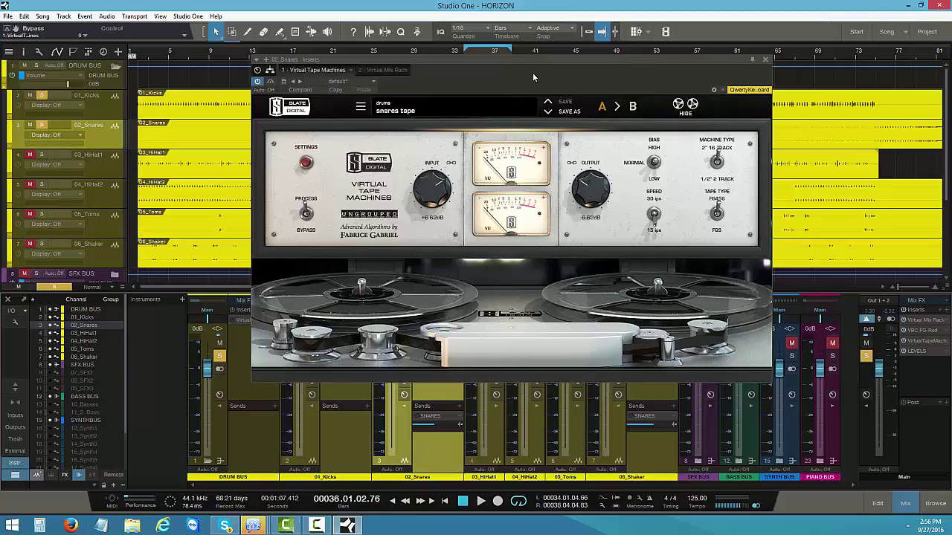
left_click_drag(538, 75, 301, 72)
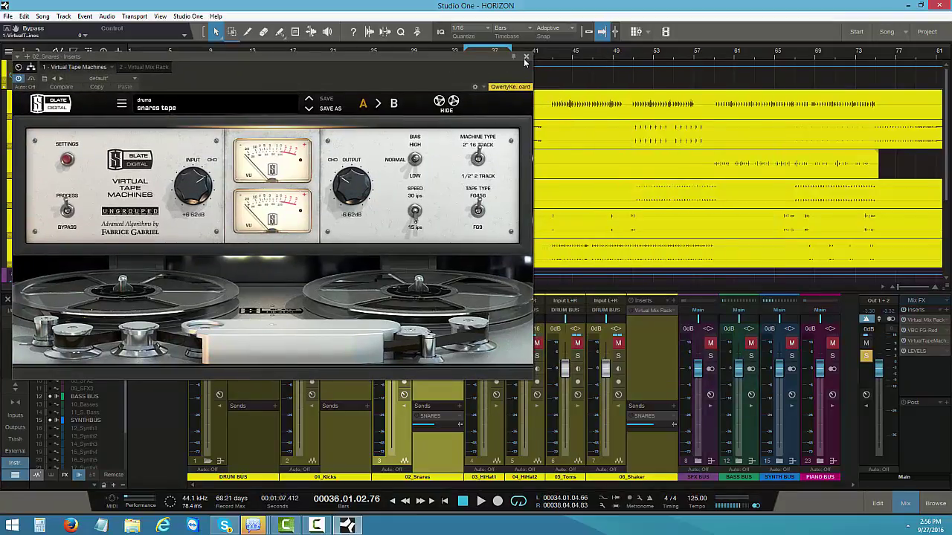
left_click(525, 57)
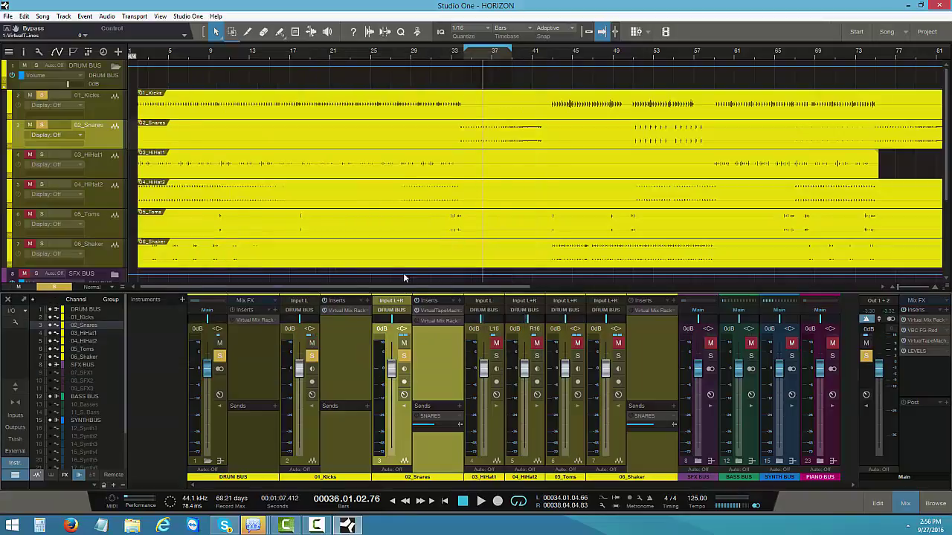
Step: Open the Virtual Mix Rack insert on 02_Snares and switch off its FG-S, FG-401 and Trimmer modules
left_click(436, 320)
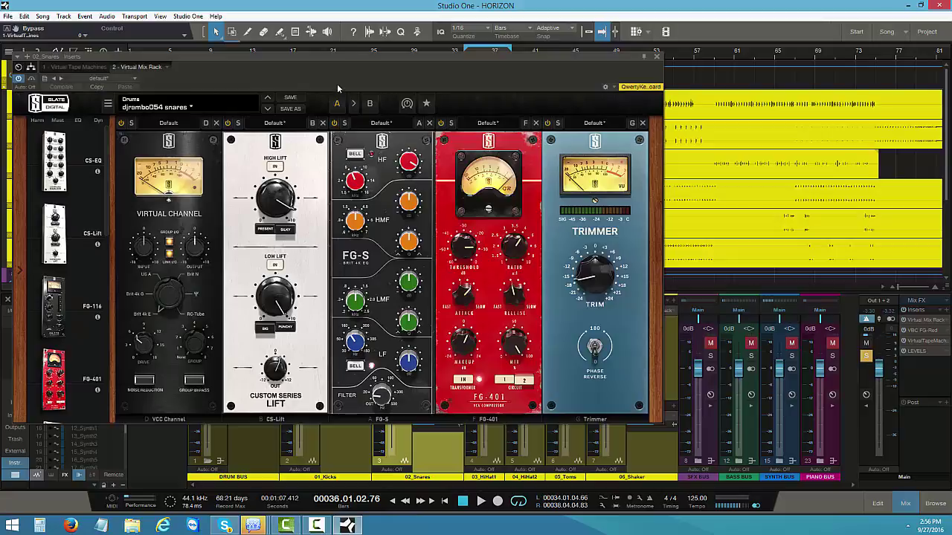
left_click_drag(338, 88, 550, 104)
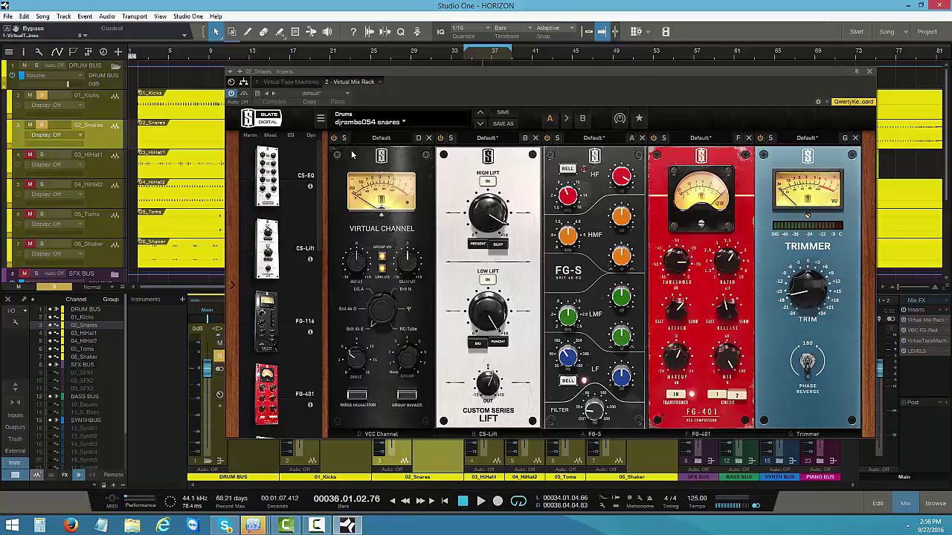
left_click(653, 138)
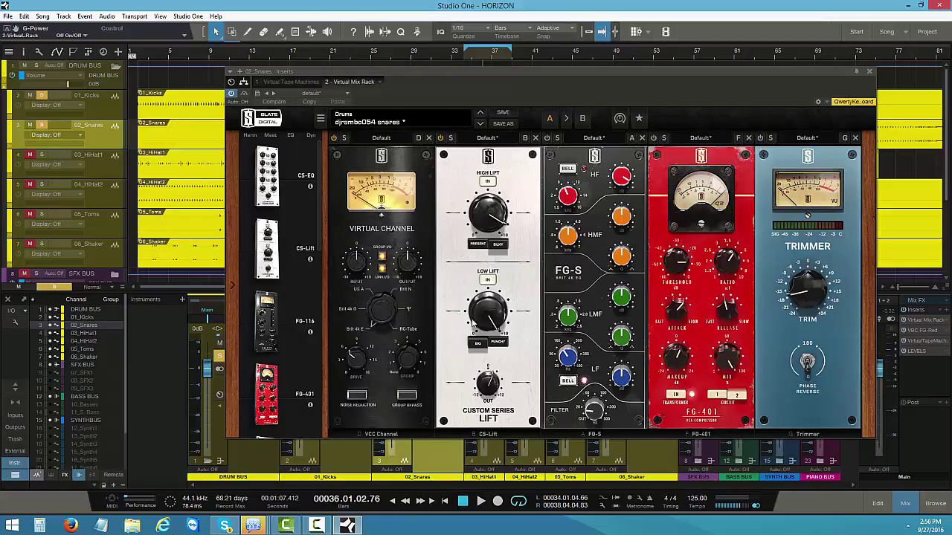
left_click_drag(543, 81, 544, 92)
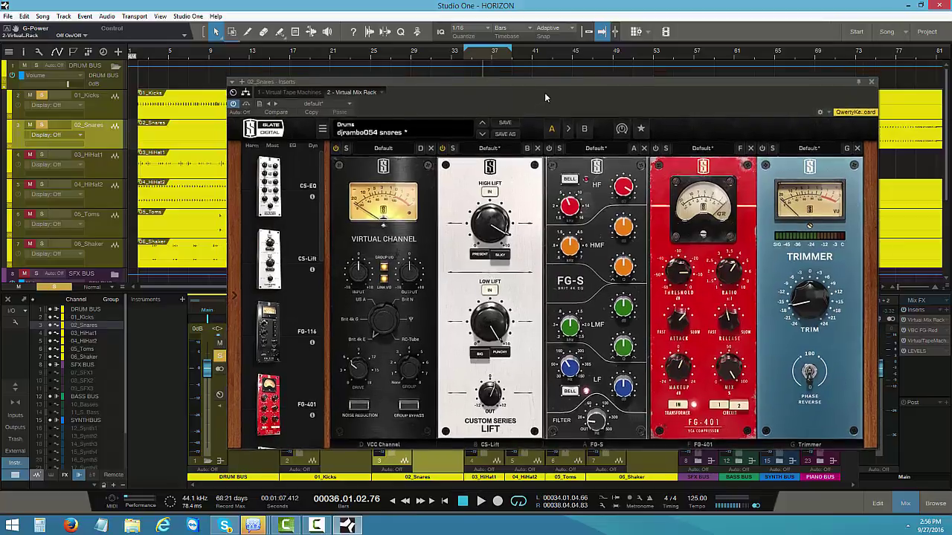
Step: Check the High Lift, Low Lift and output settings of the snares' CS-Lift module and start playback
mouse_move(488, 219)
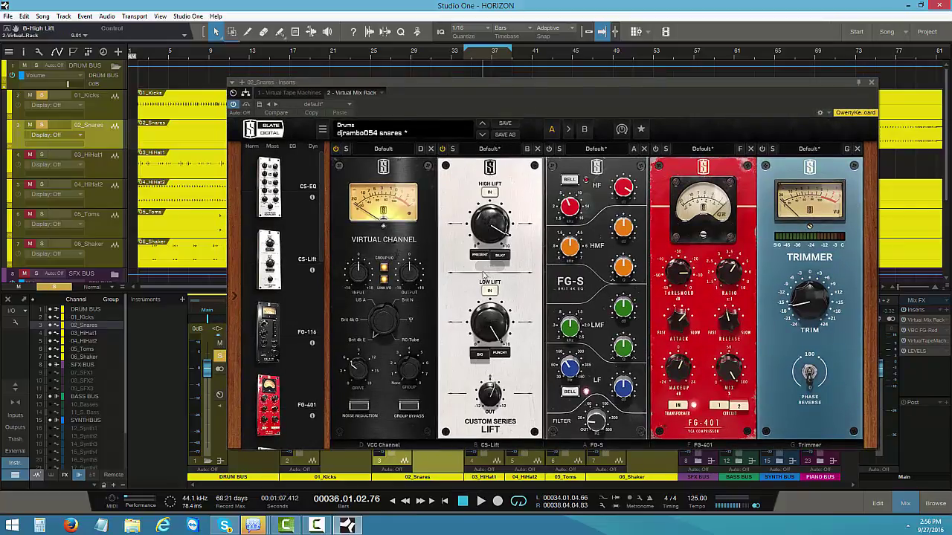
mouse_move(493, 336)
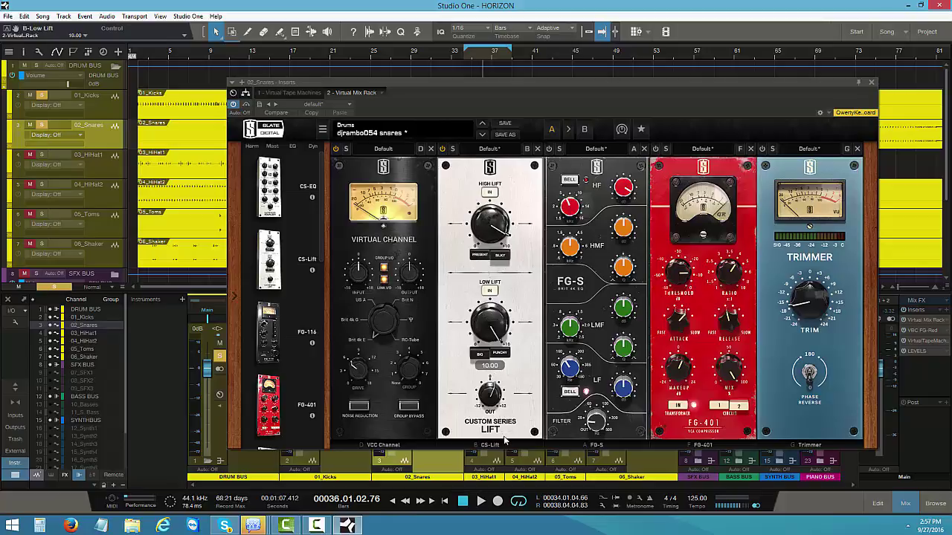
mouse_move(487, 399)
left_click(481, 503)
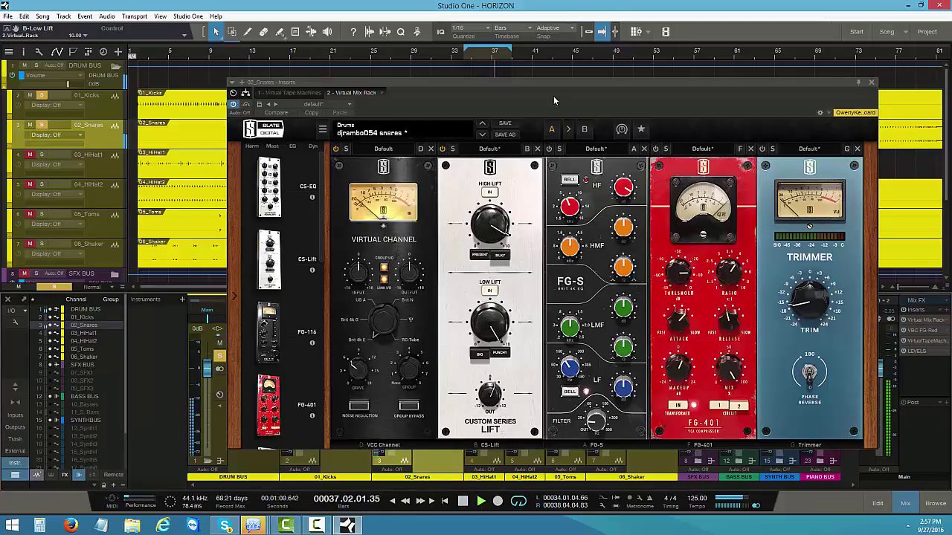
Step: Set the loop range from about bar 31 to bar 36, play it from the loop start, and stop
left_click_drag(553, 96, 676, 159)
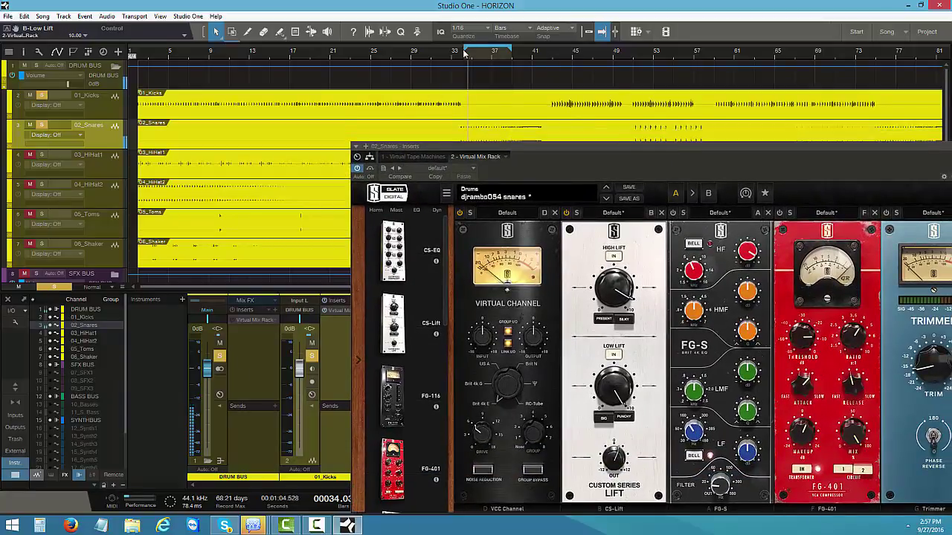
left_click_drag(467, 46, 455, 49)
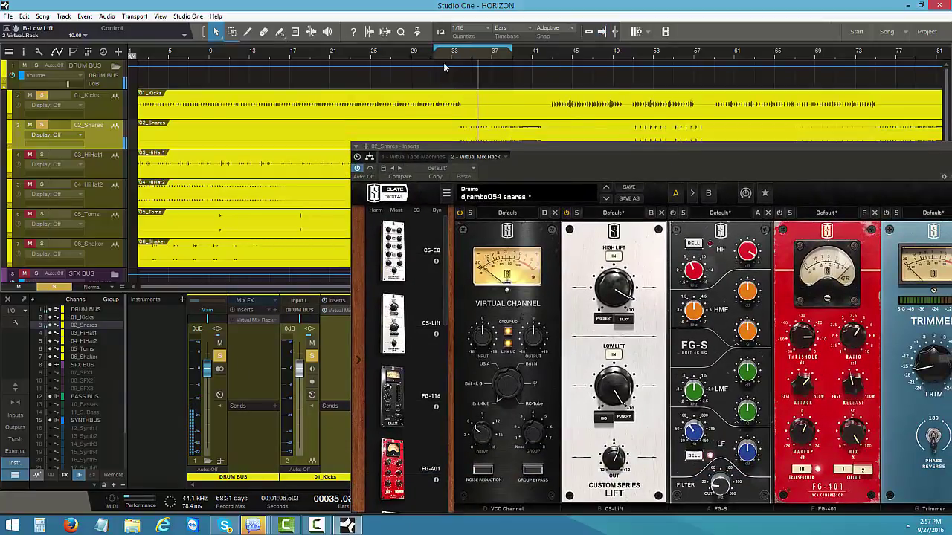
left_click_drag(621, 149, 647, 310)
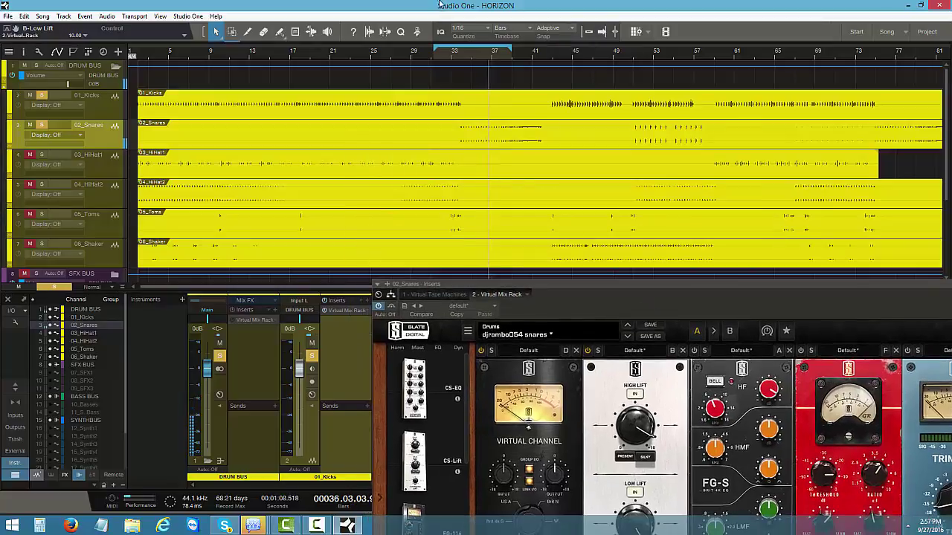
left_click_drag(506, 52, 491, 52)
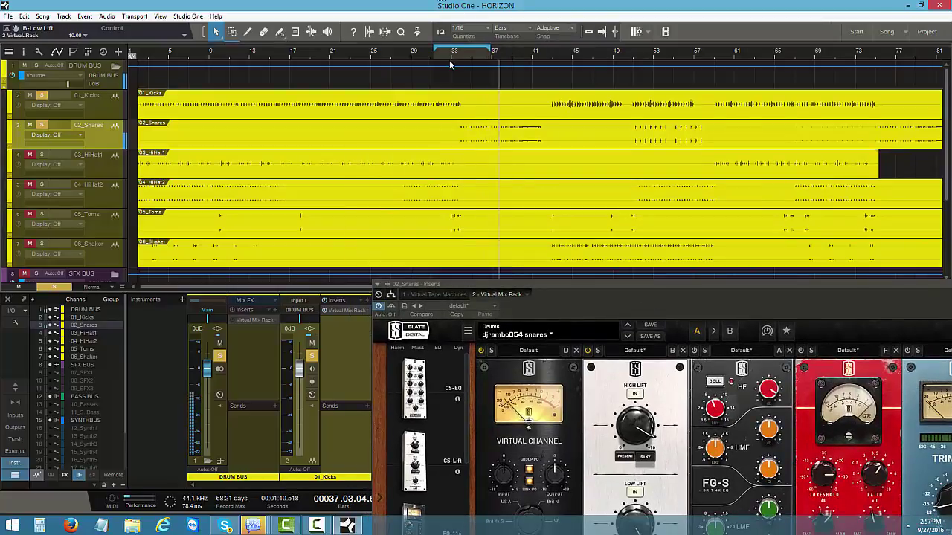
left_click(434, 57)
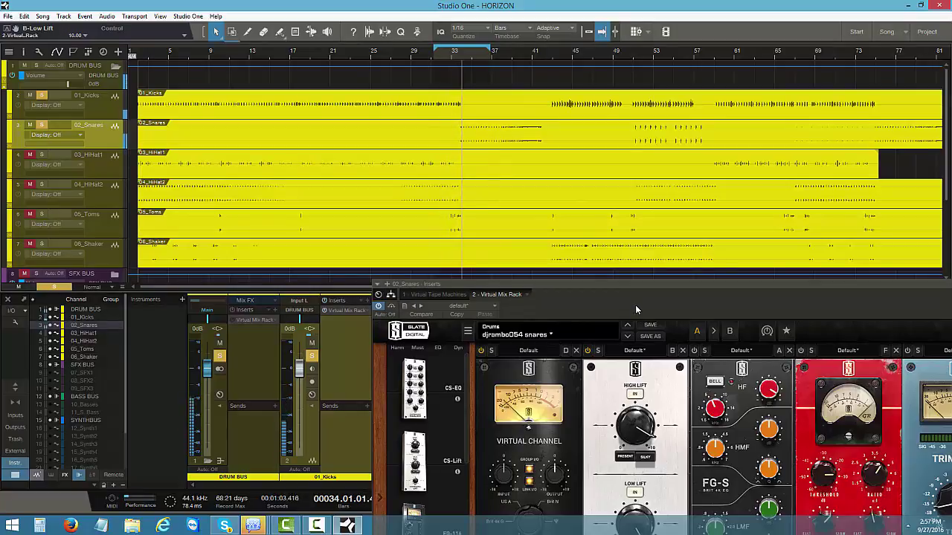
left_click_drag(635, 305, 492, 133)
left_click(463, 501)
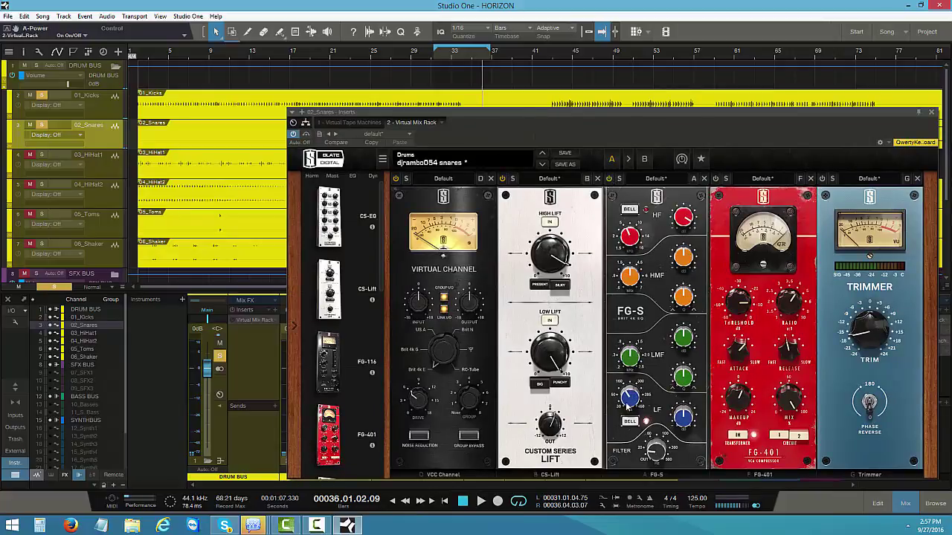
Step: Switch on the snares' FG-S module and check its LF, filter, LMF and HF settings
mouse_move(627, 399)
mouse_move(657, 458)
left_click_drag(639, 128, 587, 121)
mouse_move(578, 399)
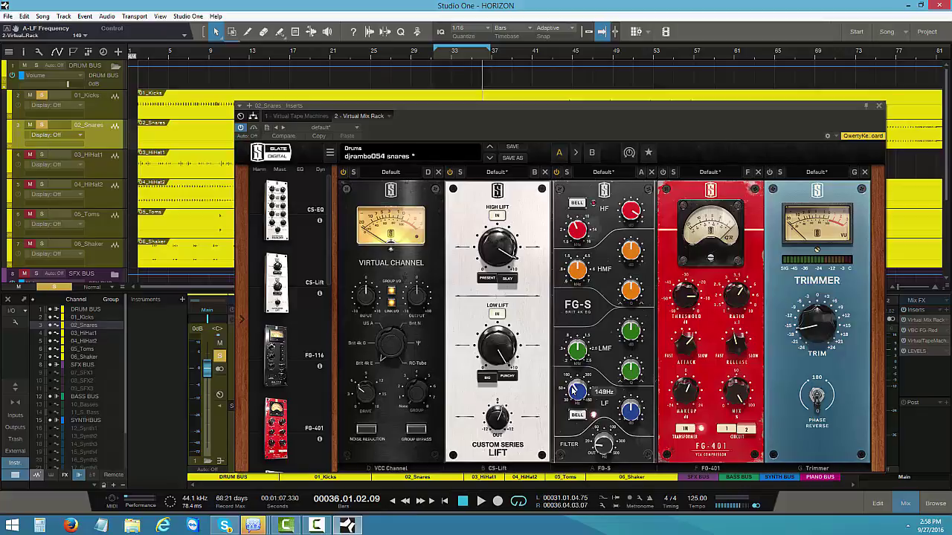
mouse_move(630, 410)
mouse_move(581, 355)
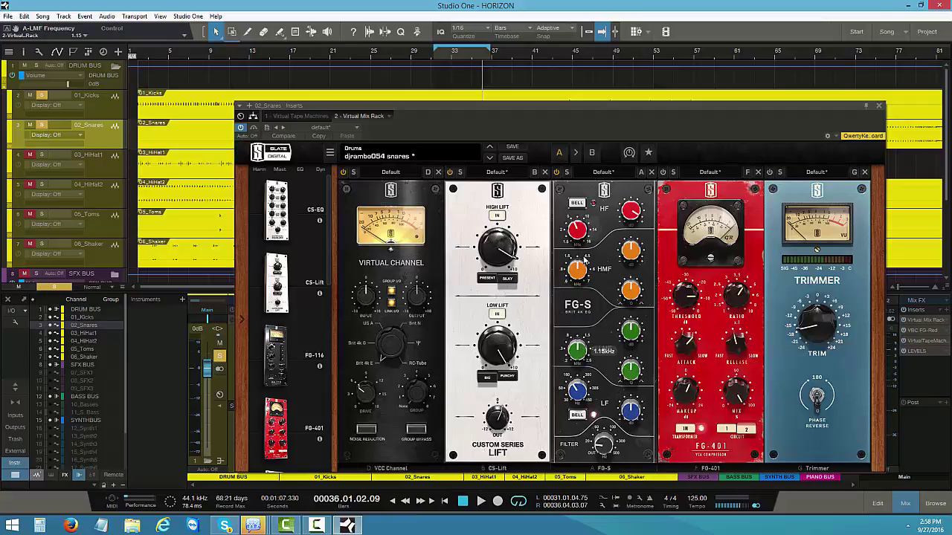
mouse_move(632, 212)
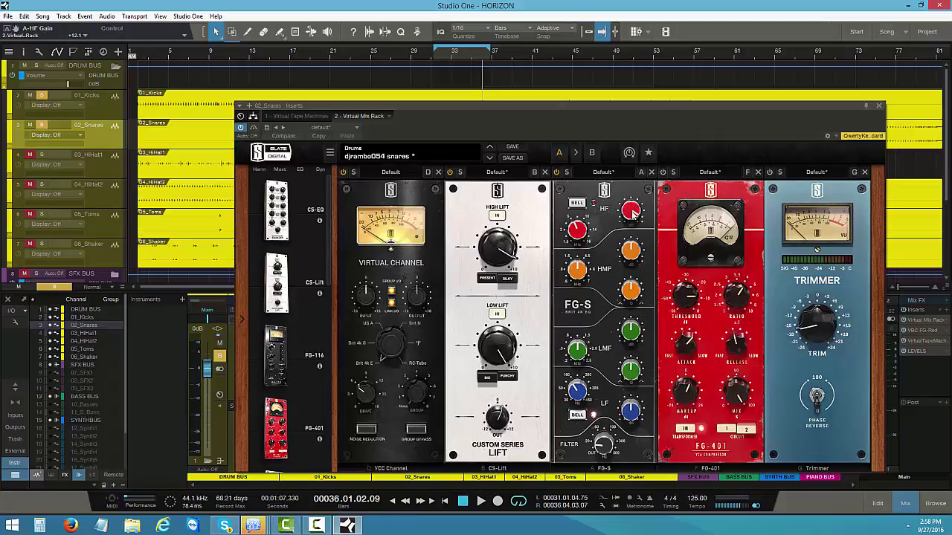
mouse_move(575, 229)
Step: Play the kick and snare loop briefly with the FG-S module active
left_click_drag(480, 123, 625, 98)
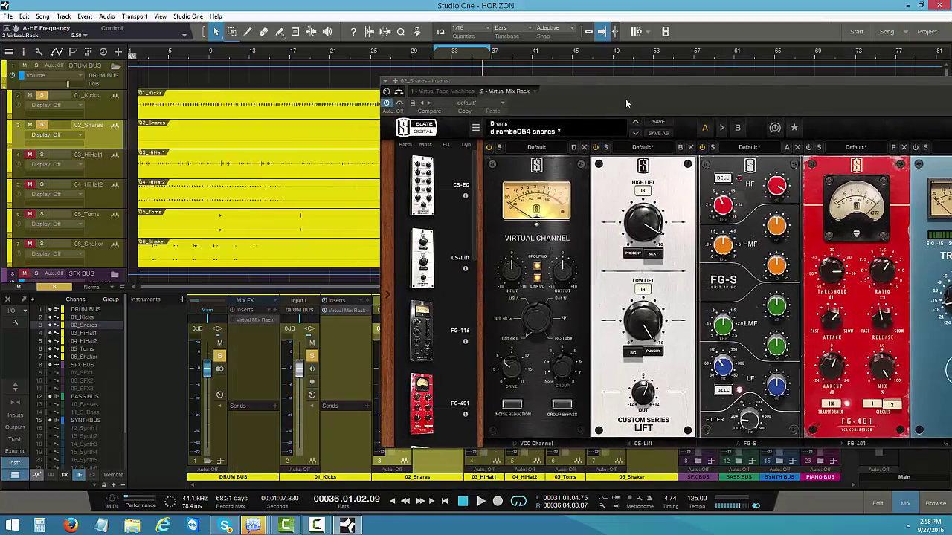
left_click(480, 501)
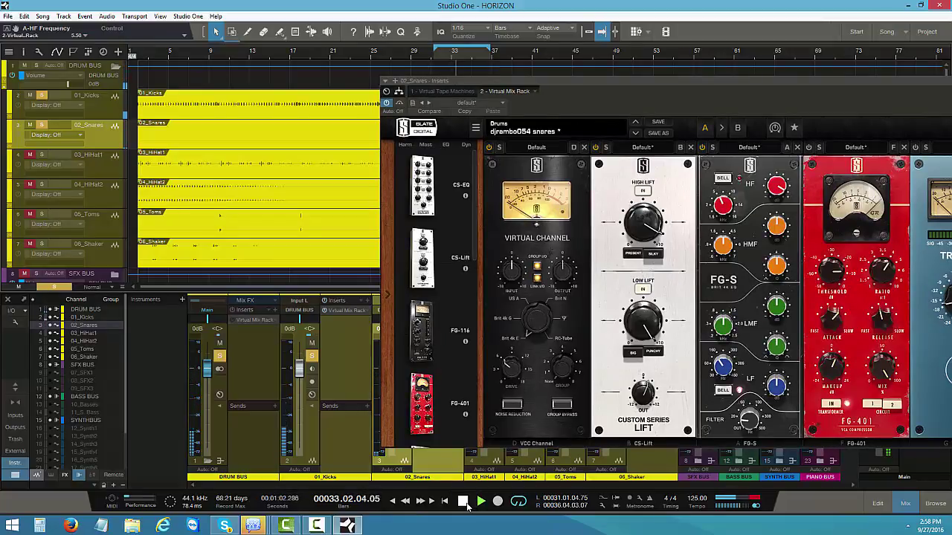
left_click(466, 504)
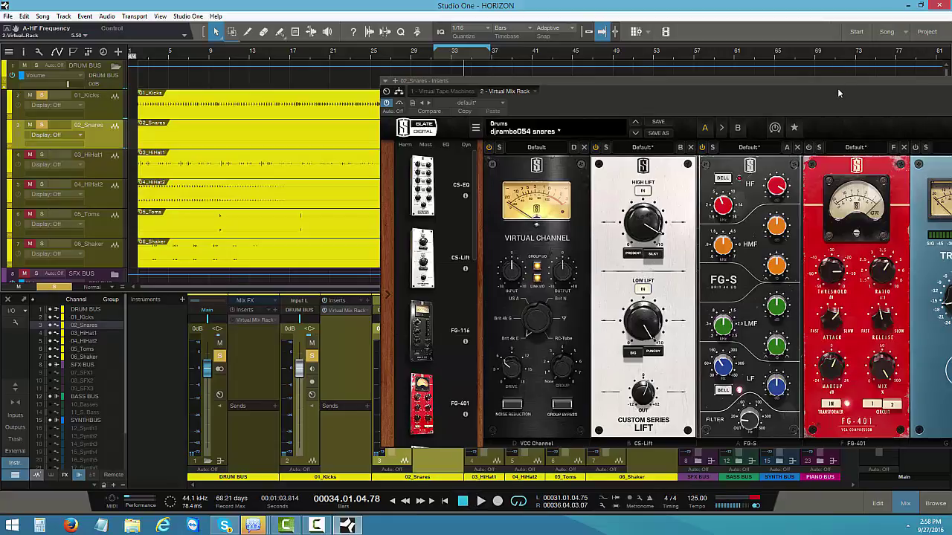
Step: Switch on the FG-401 compressor in the snares' Virtual Mix Rack and audition it over the loop
left_click_drag(837, 88, 640, 90)
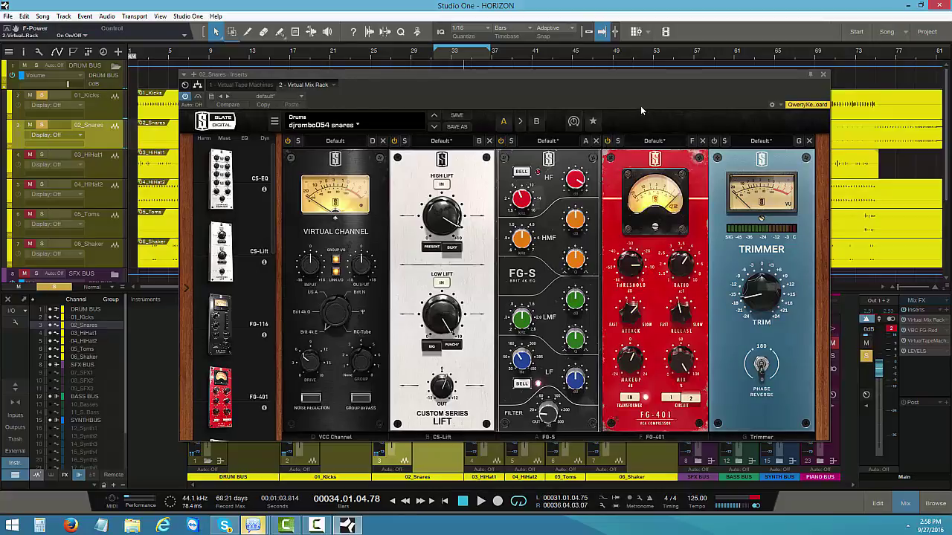
left_click_drag(636, 97, 901, 146)
key("space")
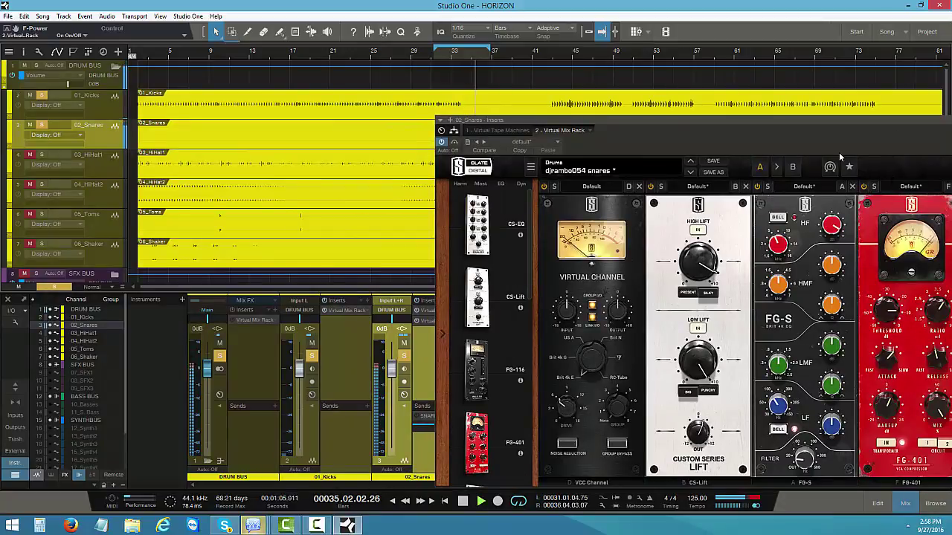
left_click_drag(846, 143, 580, 137)
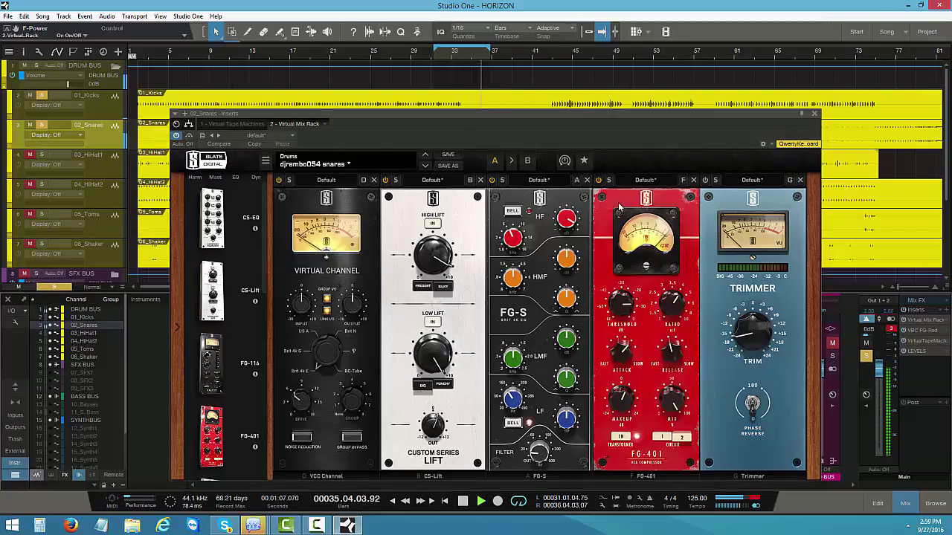
key("space")
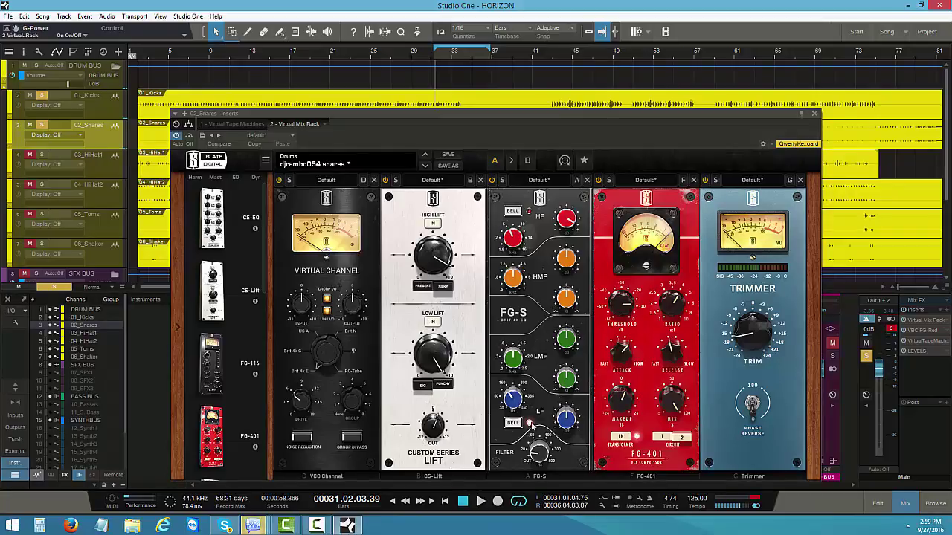
Step: With the snares' Trimmer module on, set its trim to -15.4 dB during loop playback and close the Virtual Mix Rack
left_click(480, 501)
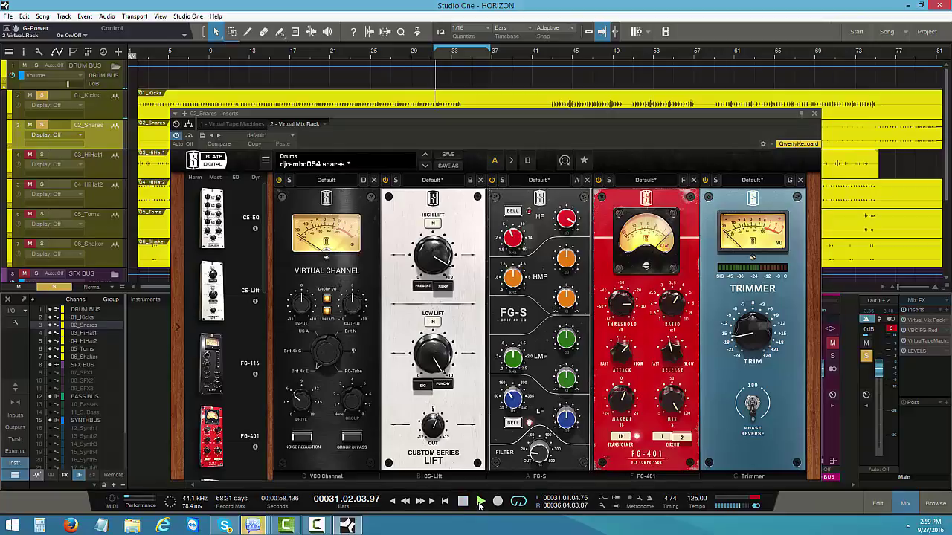
left_click_drag(690, 121, 462, 157)
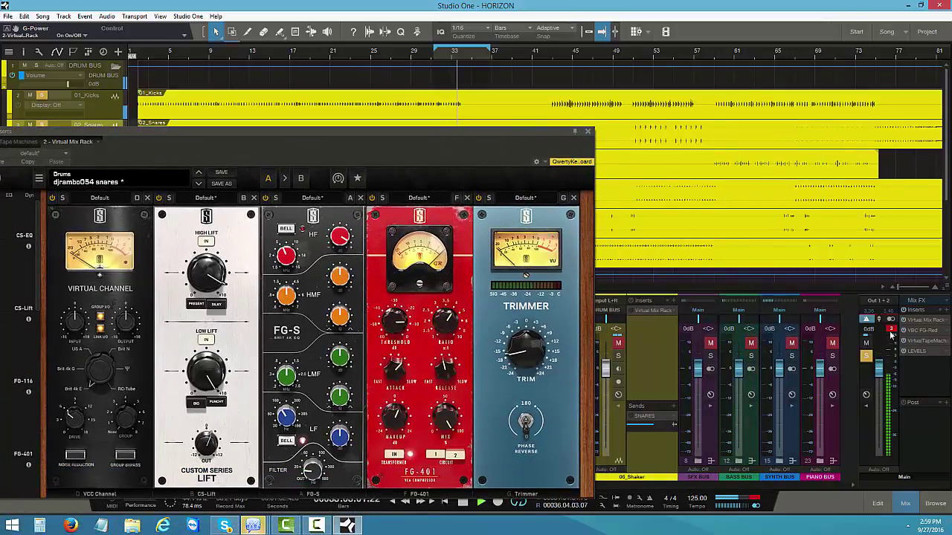
mouse_move(519, 358)
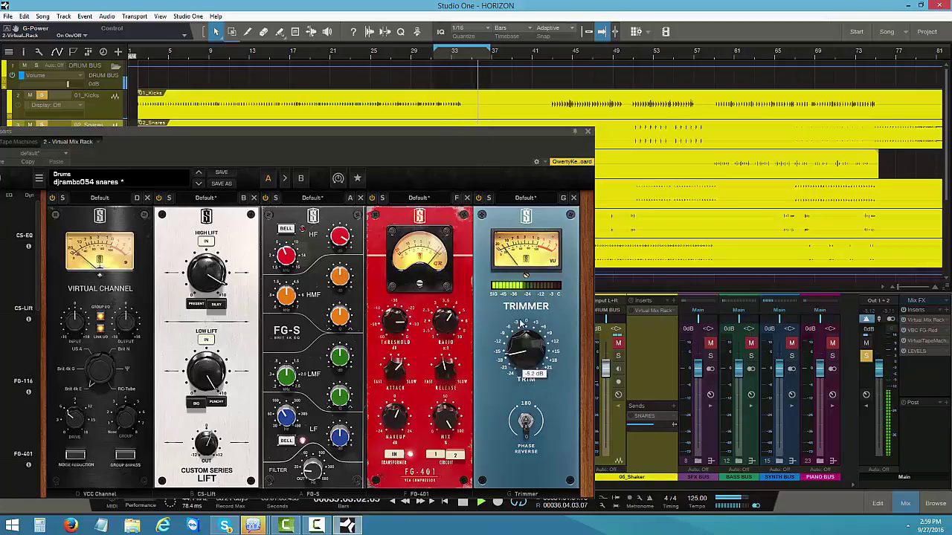
mouse_move(511, 359)
left_mouse_down()
mouse_move(522, 339)
mouse_move(515, 355)
left_mouse_up()
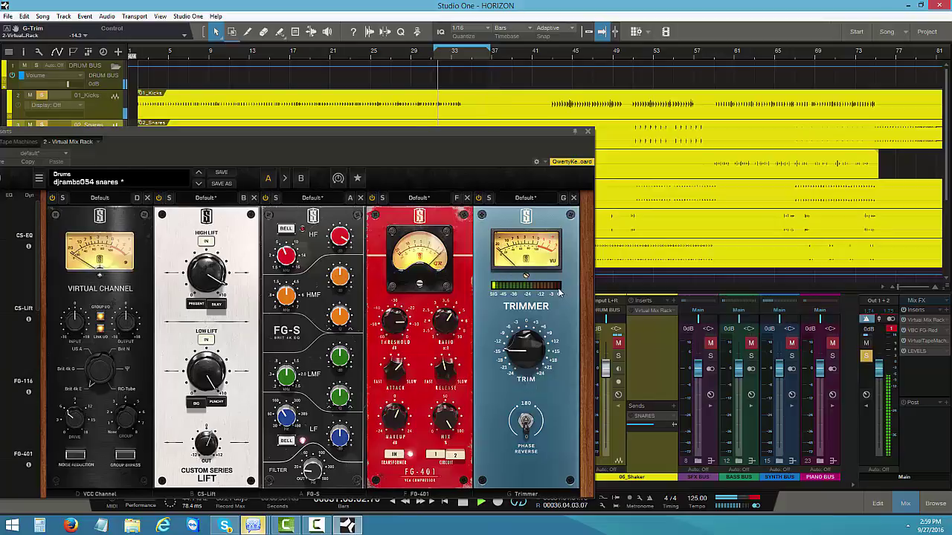
scroll(525, 353, "down", 2)
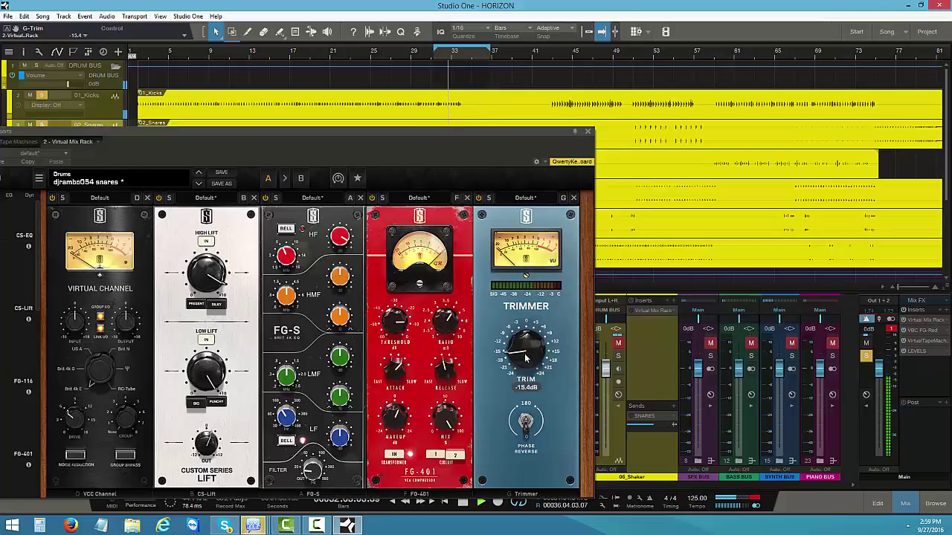
left_click(588, 131)
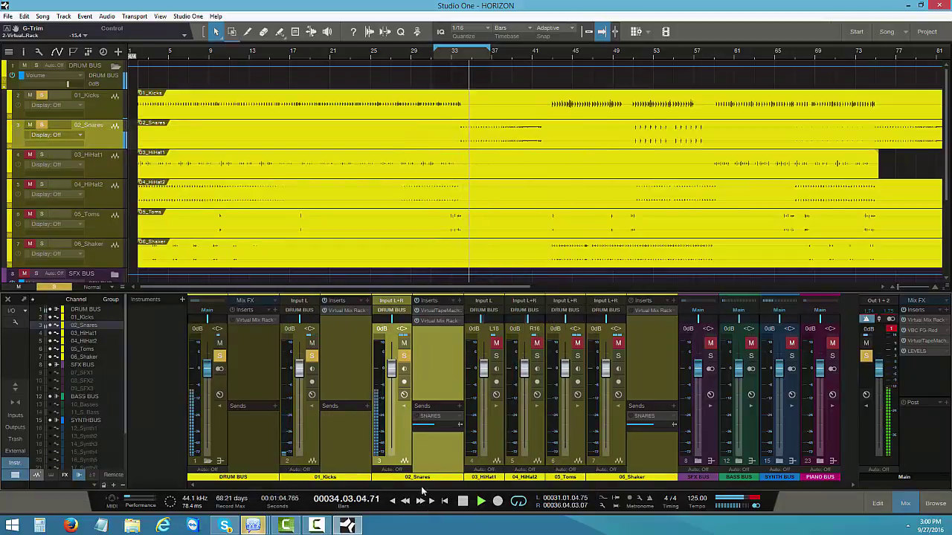
left_click(462, 500)
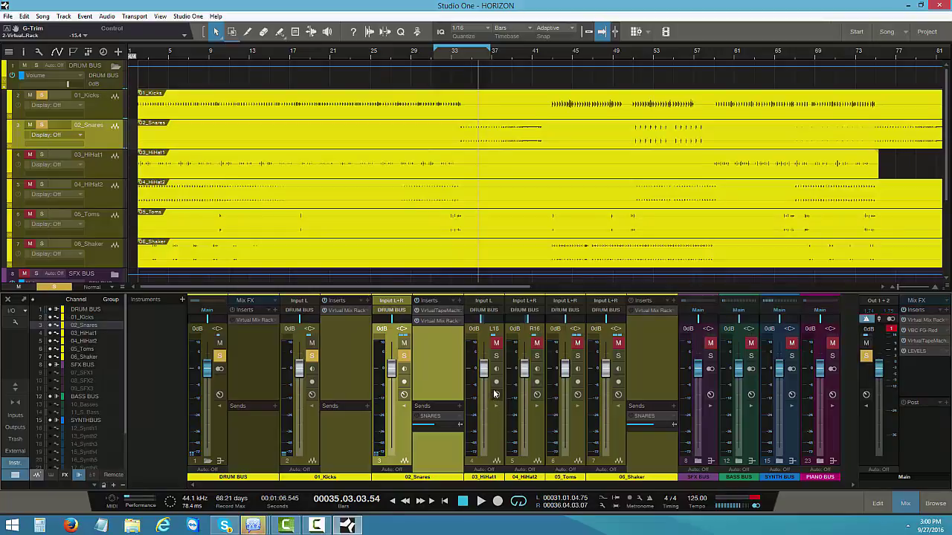
Step: Solo 03_HiHat1 alongside the kicks and snares, and expand its mixer channel to show the inserts
left_click(496, 355)
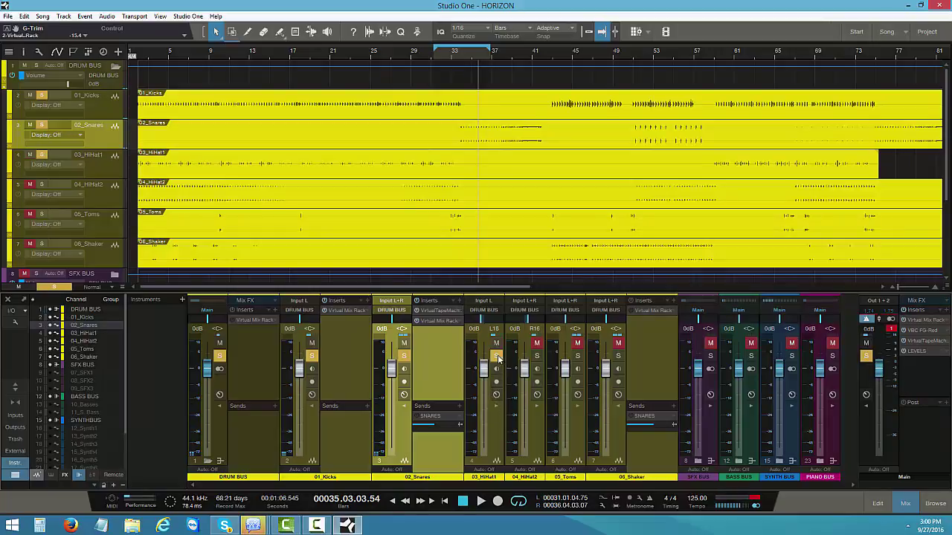
left_click(496, 406)
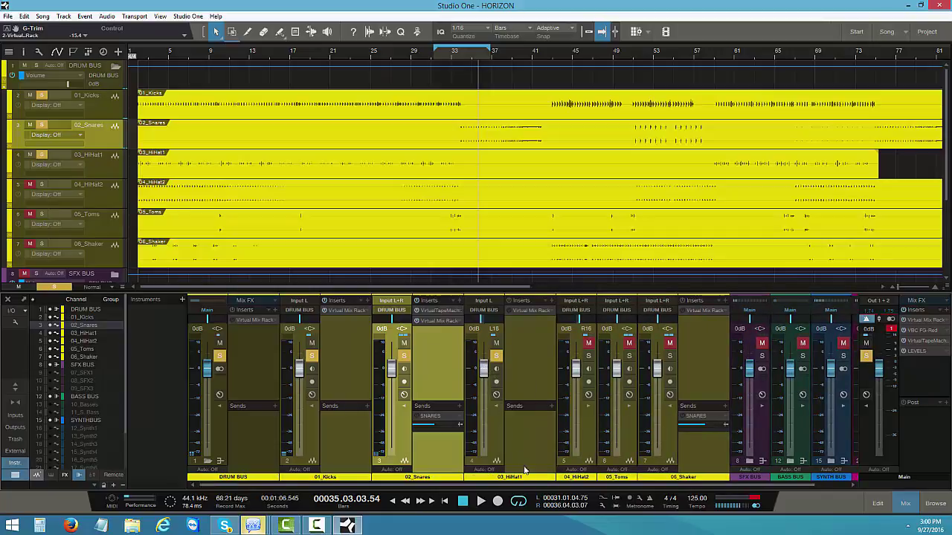
left_click(513, 311)
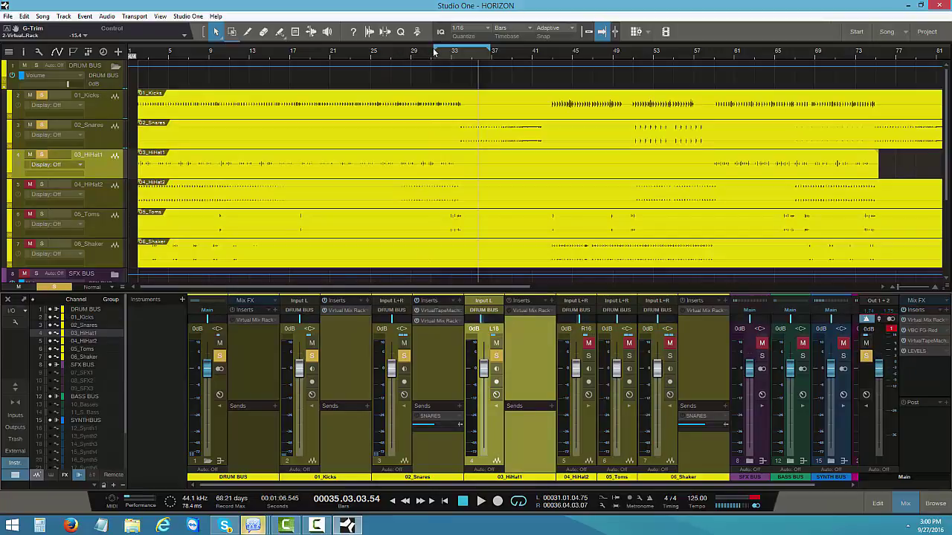
Step: Set the loop range from bar 27 to about bar 35, with the playback position inside it
left_click_drag(434, 51, 372, 50)
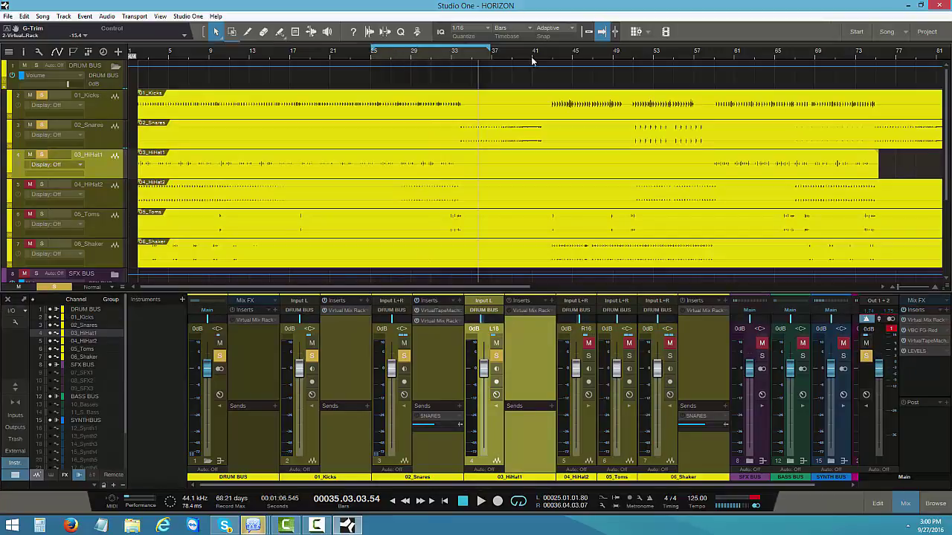
left_click_drag(489, 51, 474, 74)
left_click(401, 61)
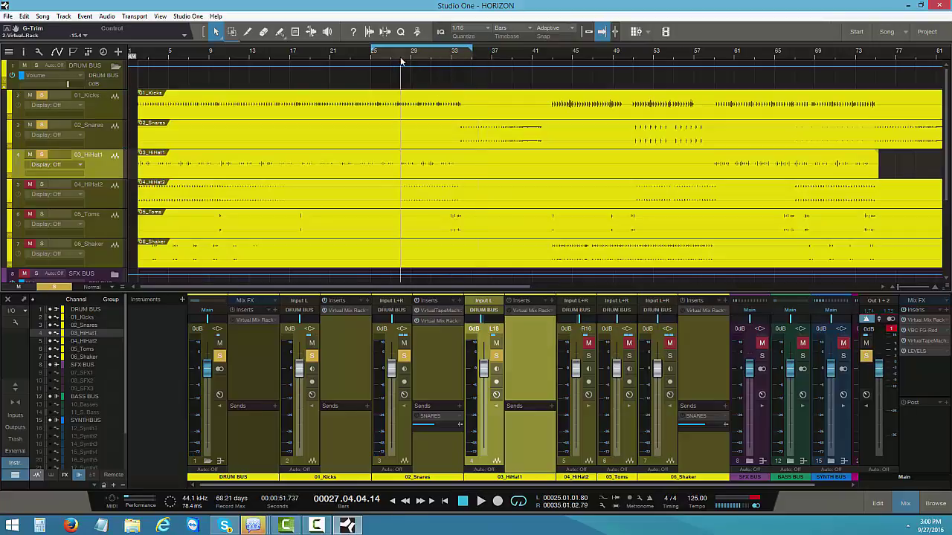
left_click_drag(373, 51, 392, 51)
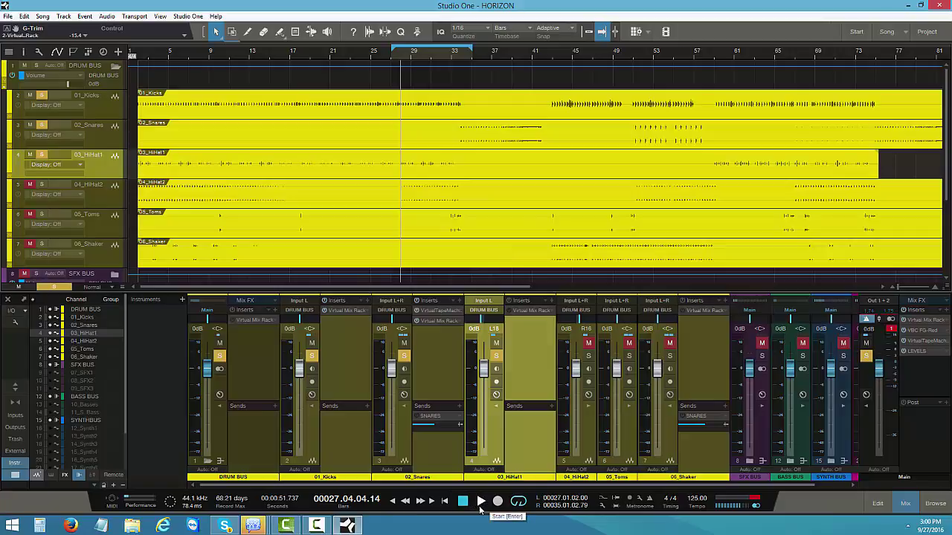
Step: Play the kick, snare and hi-hat loop briefly and open the Virtual Mix Rack insert on 03_HiHat1
left_click(480, 501)
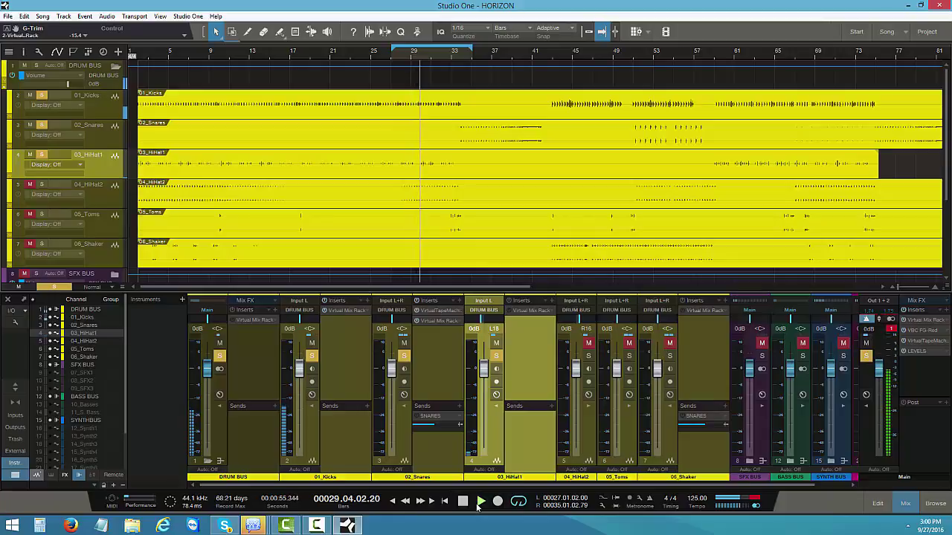
left_click(464, 503)
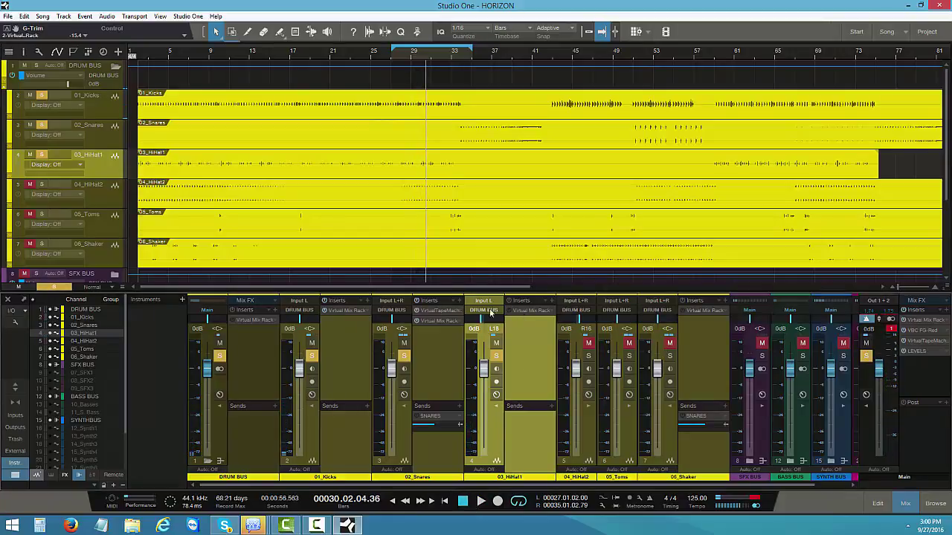
left_click(531, 310)
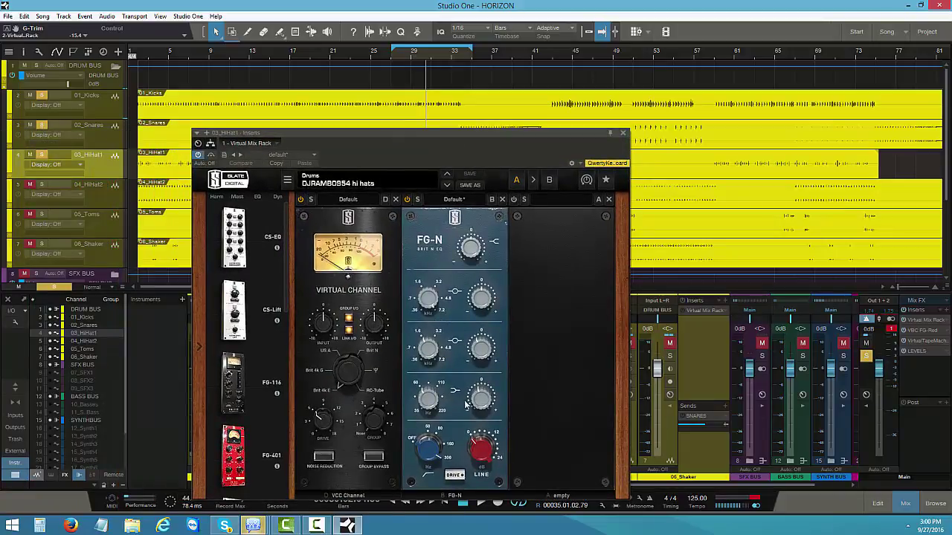
Step: Inspect the frequency and gain settings of the FG-N EQ bands in 03_HiHat1's Virtual Mix Rack
mouse_move(428, 463)
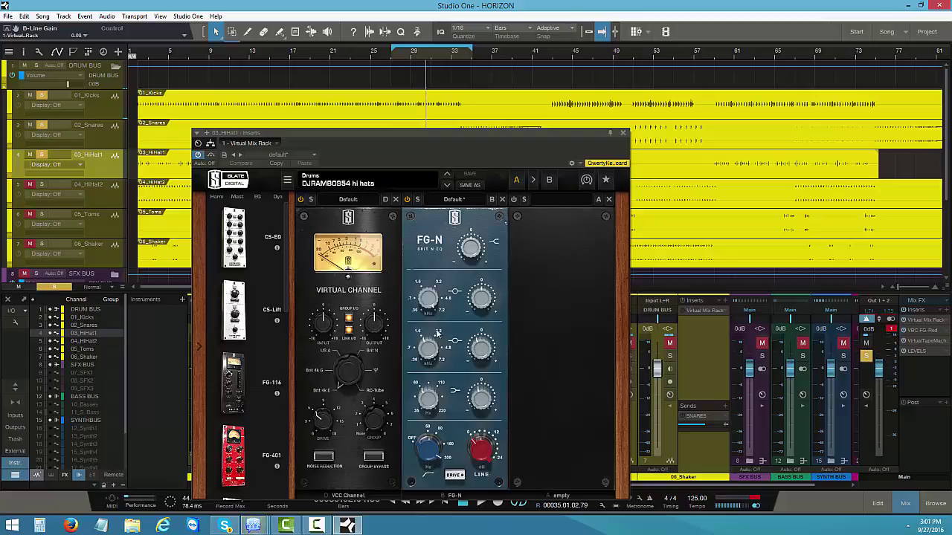
mouse_move(435, 305)
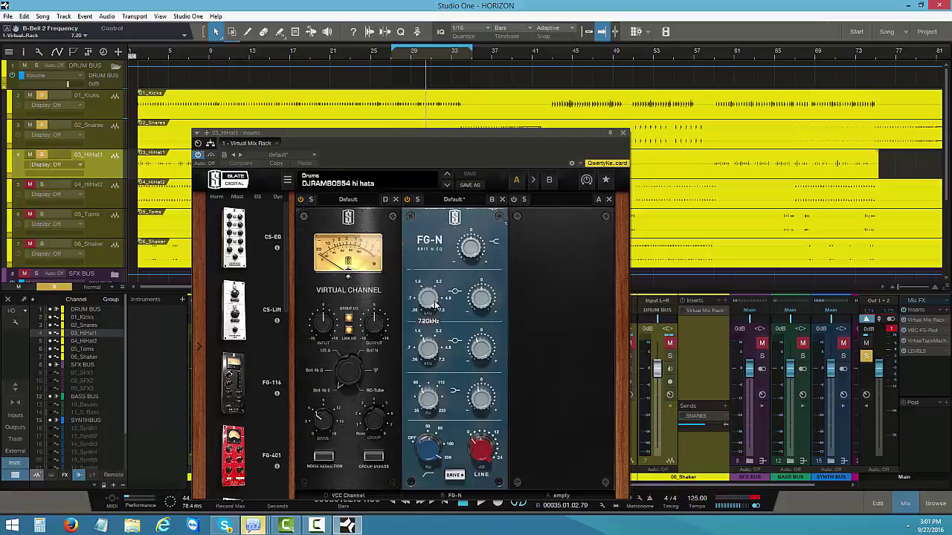
mouse_move(435, 347)
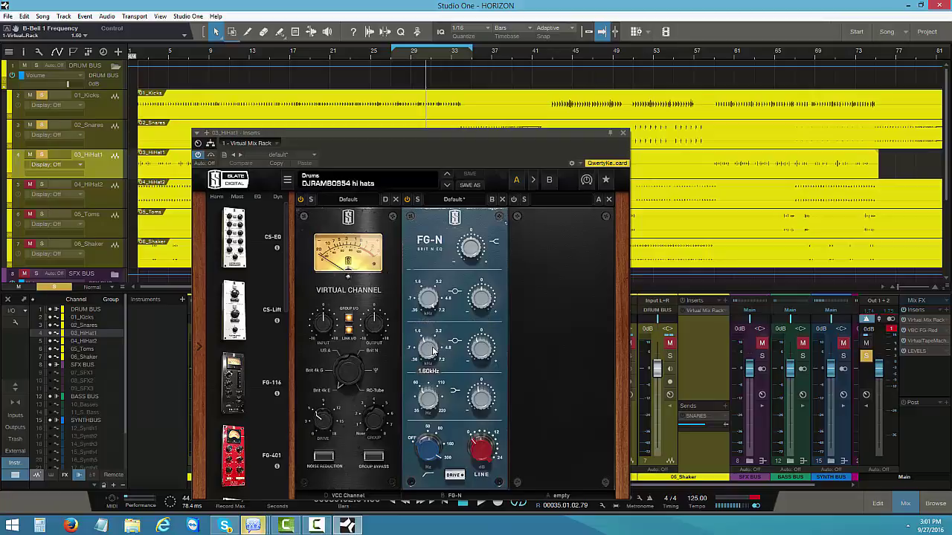
mouse_move(482, 351)
Step: Move the 03_HiHat1 plug-in window clear of the mixer, then audition the soloed drums from about bar 28 and stop playback
left_click_drag(558, 148, 265, 146)
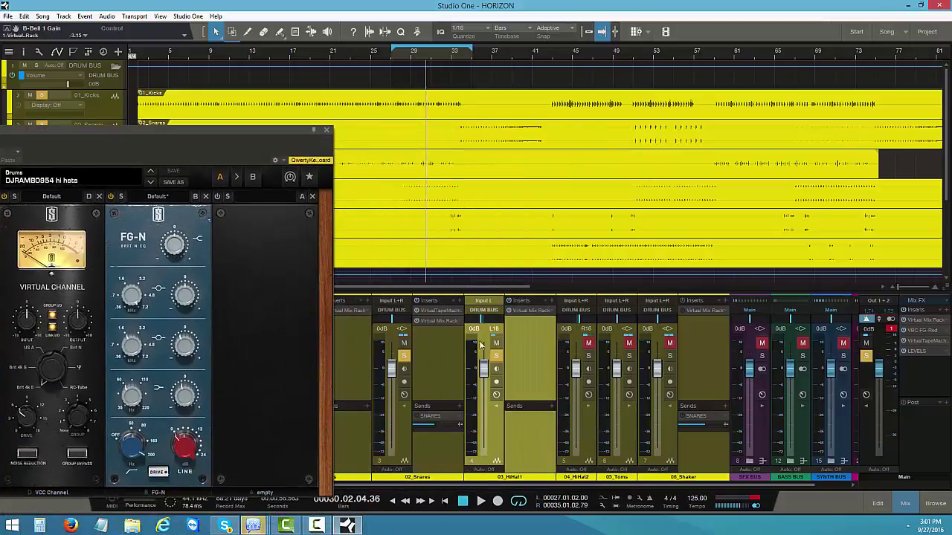
left_click(404, 64)
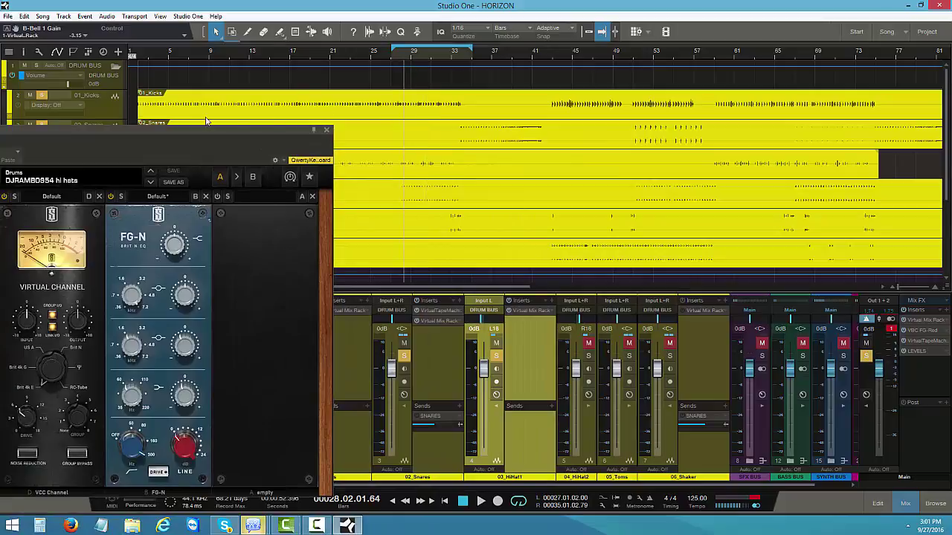
left_click_drag(171, 147, 711, 170)
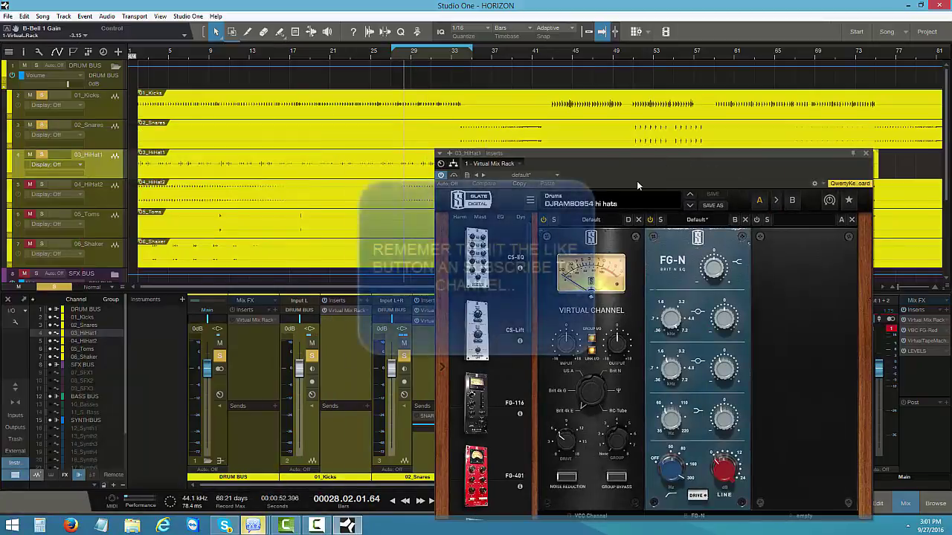
left_click_drag(612, 162, 70, 158)
left_click(480, 505)
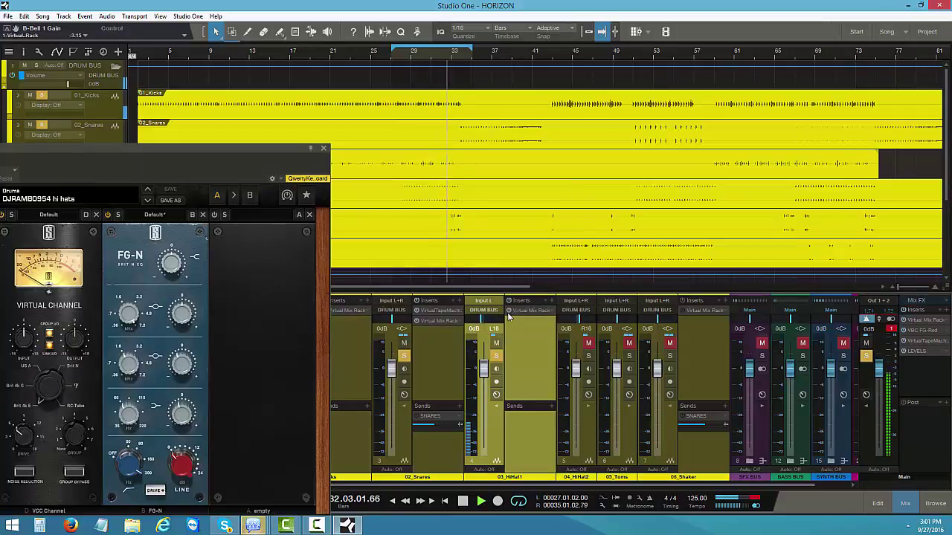
left_click(461, 501)
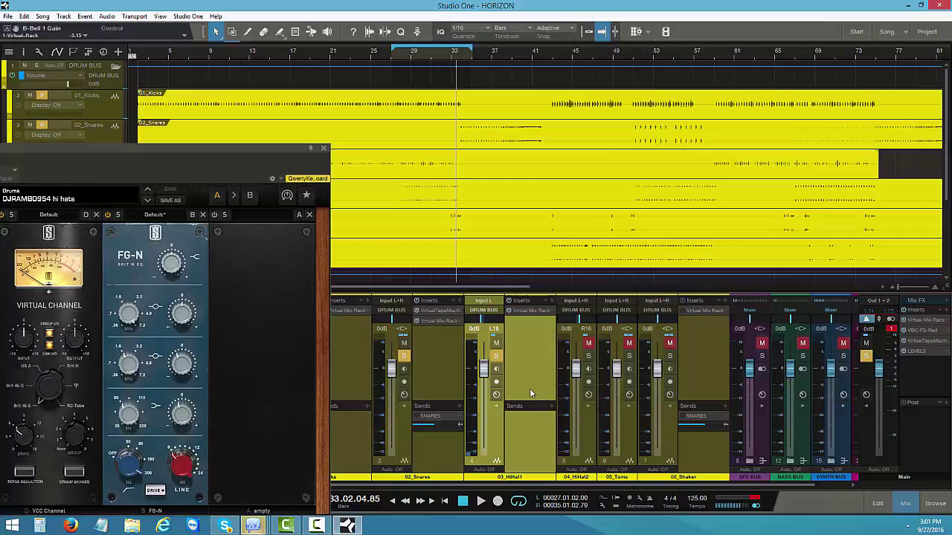
Step: Solo 04_HiHat2, expand its mixer channel to show the inserts, and close 03_HiHat1's Virtual Mix Rack
left_click(588, 356)
left_click(588, 409)
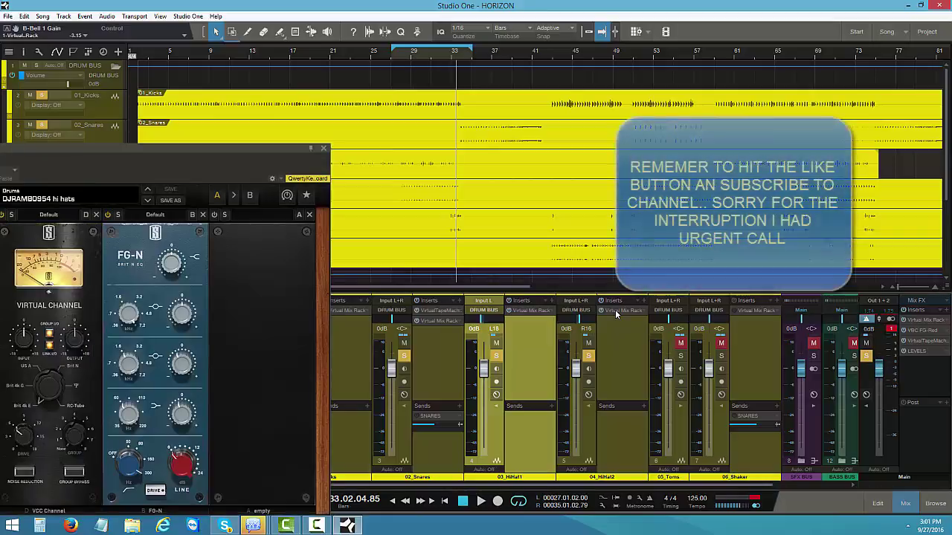
left_click(616, 315)
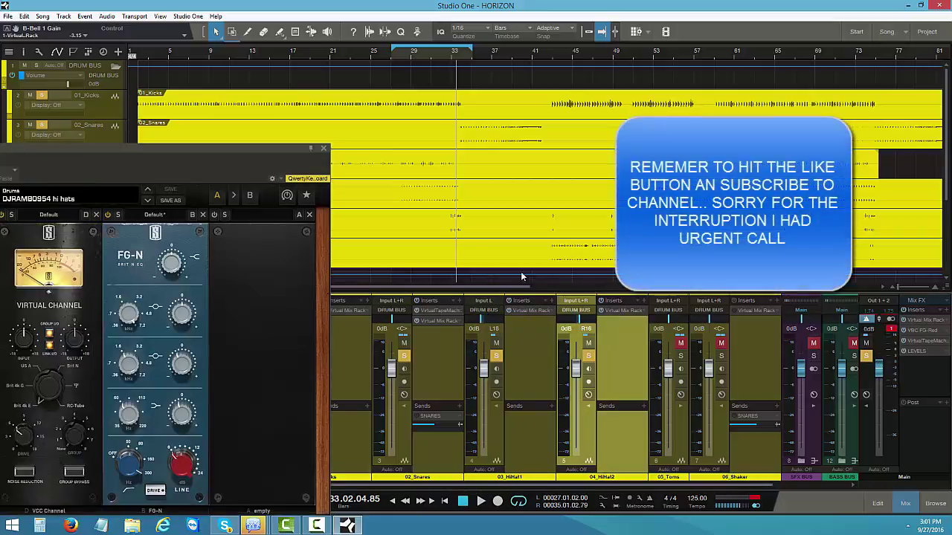
left_click(323, 148)
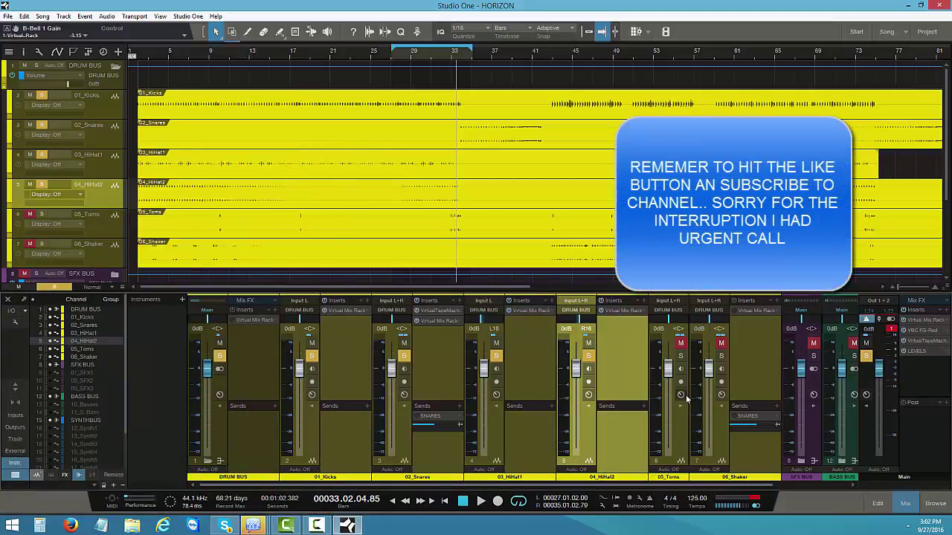